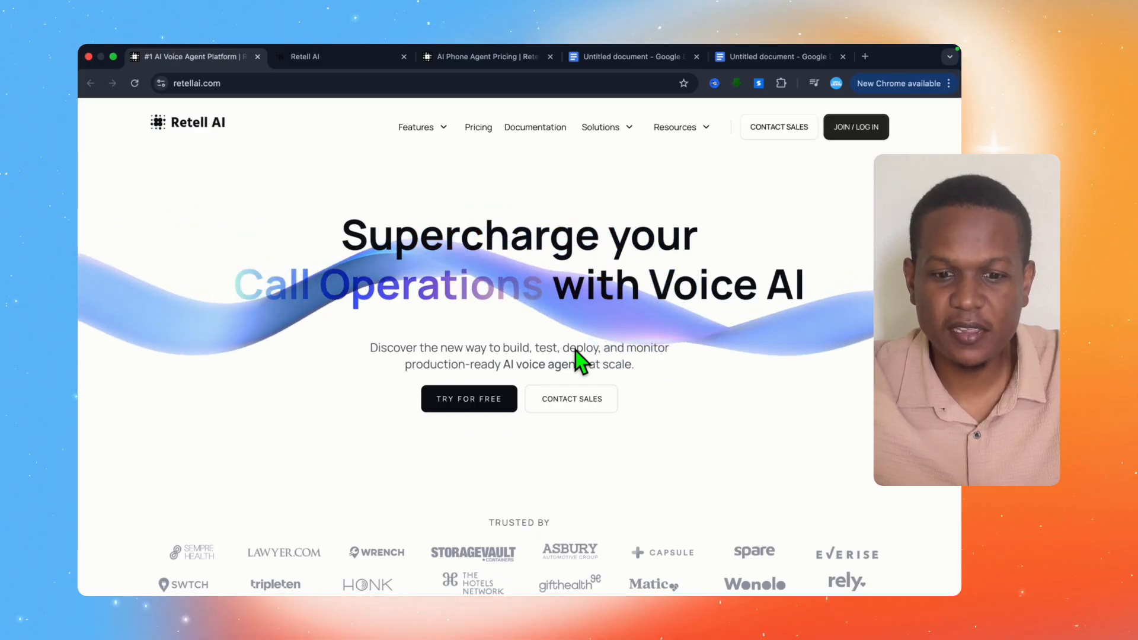
scroll(575, 351, down, 1)
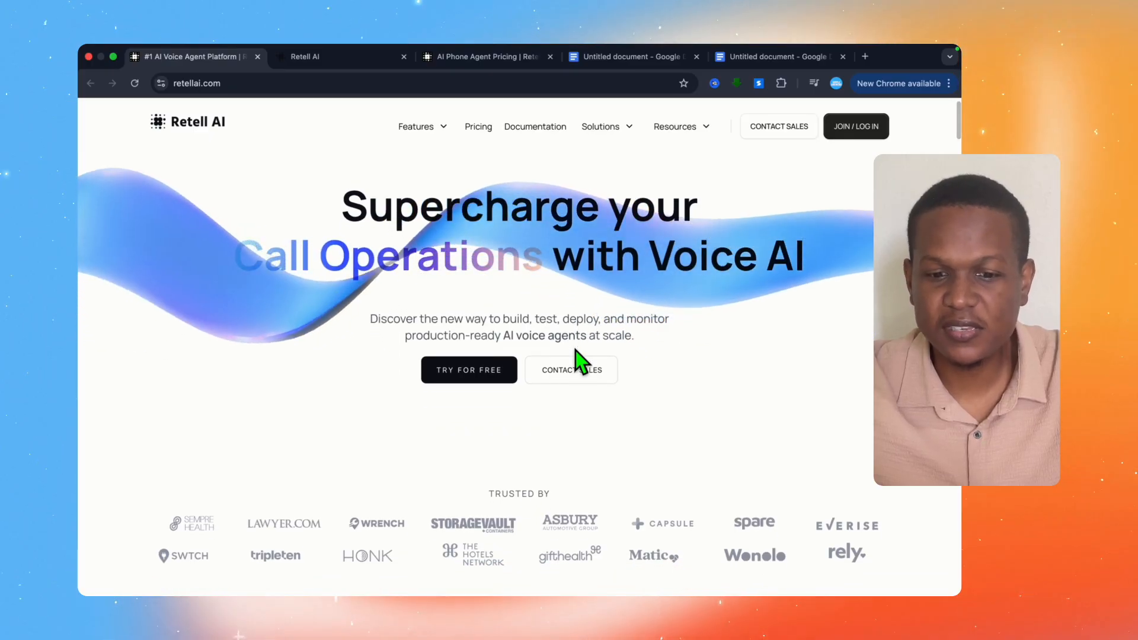
scroll(575, 351, down, 1)
scroll(575, 351, down, 1)
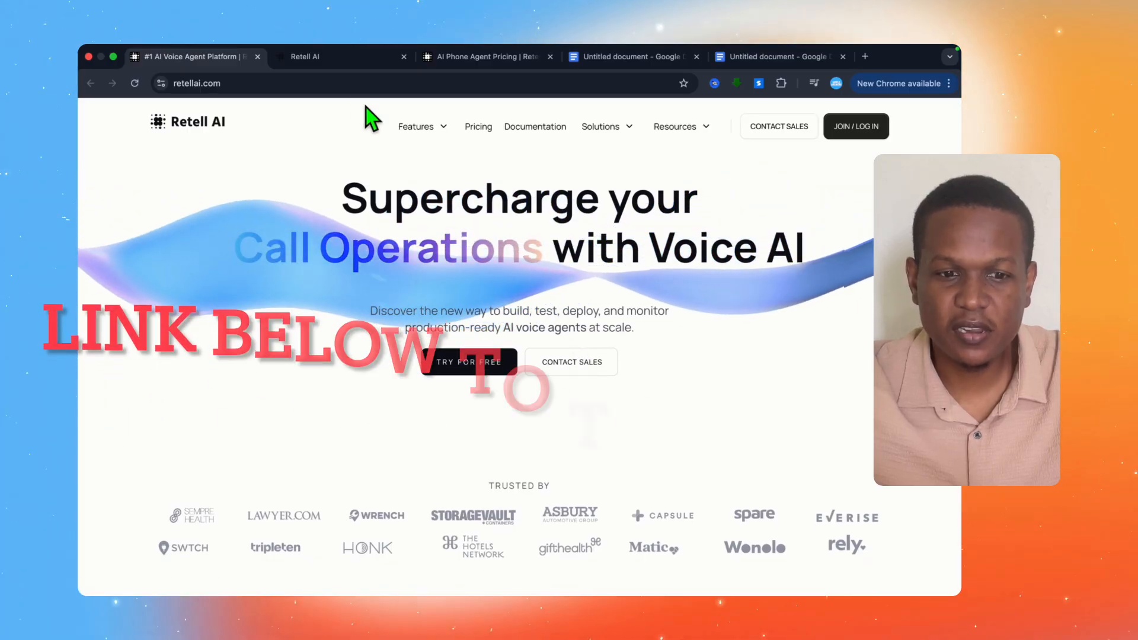
Step: Go to the barber shop agent in the Retell AI dashboard and end its test call
click(341, 54)
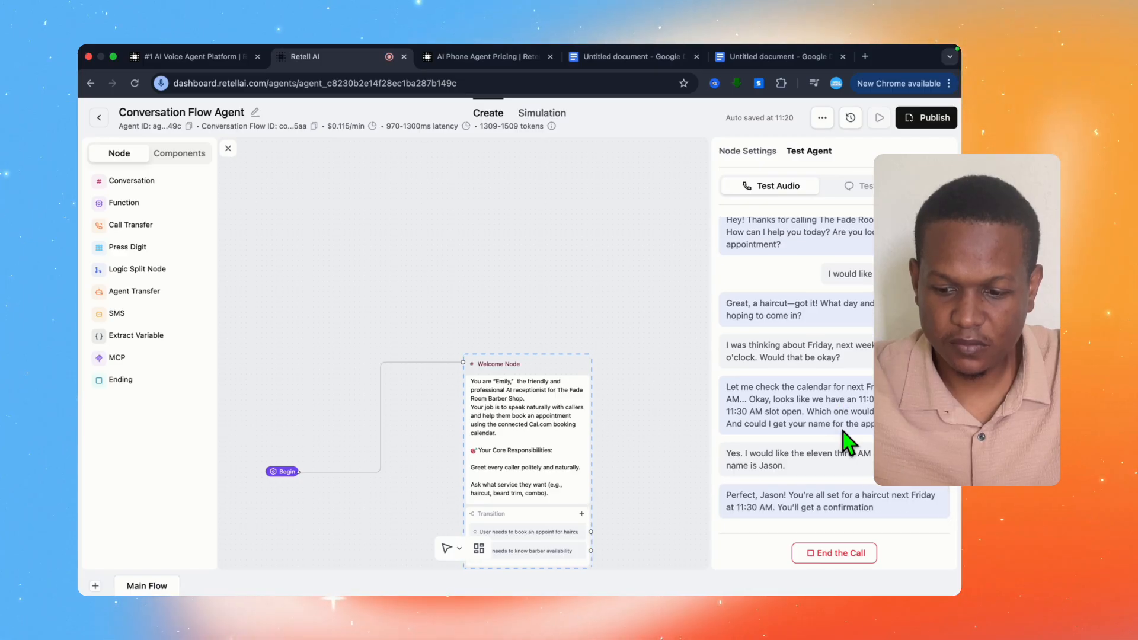
click(842, 555)
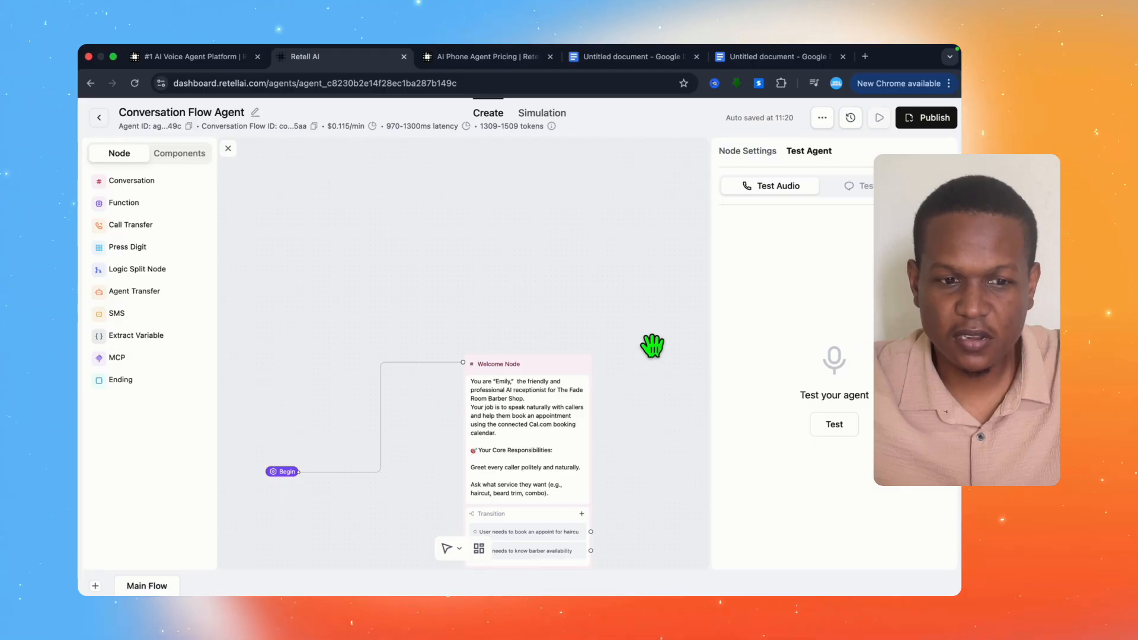
Step: Return to the Retell AI homepage and look over its headline section and customer logos
click(195, 56)
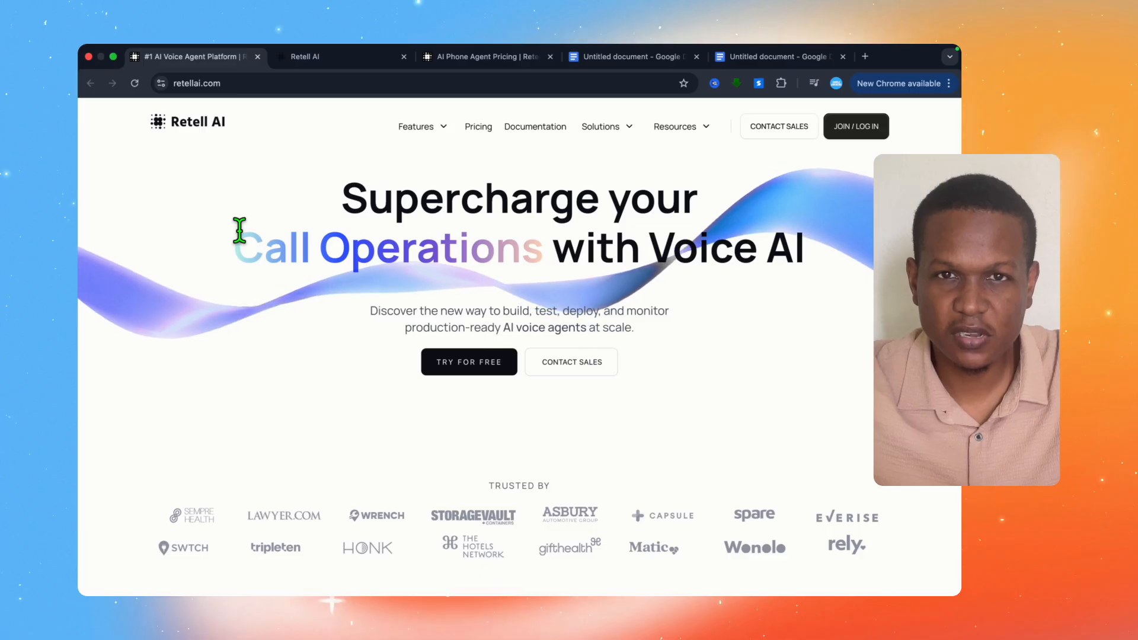
scroll(239, 230, down, 1)
scroll(239, 230, down, 1)
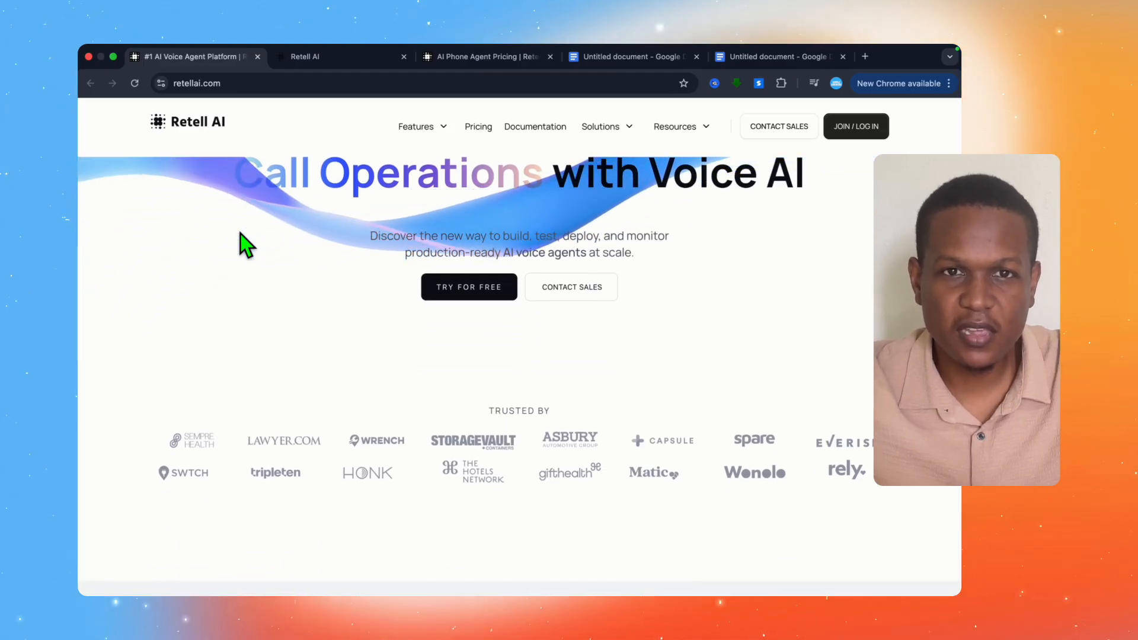
scroll(240, 234, down, 1)
scroll(240, 234, up, 4)
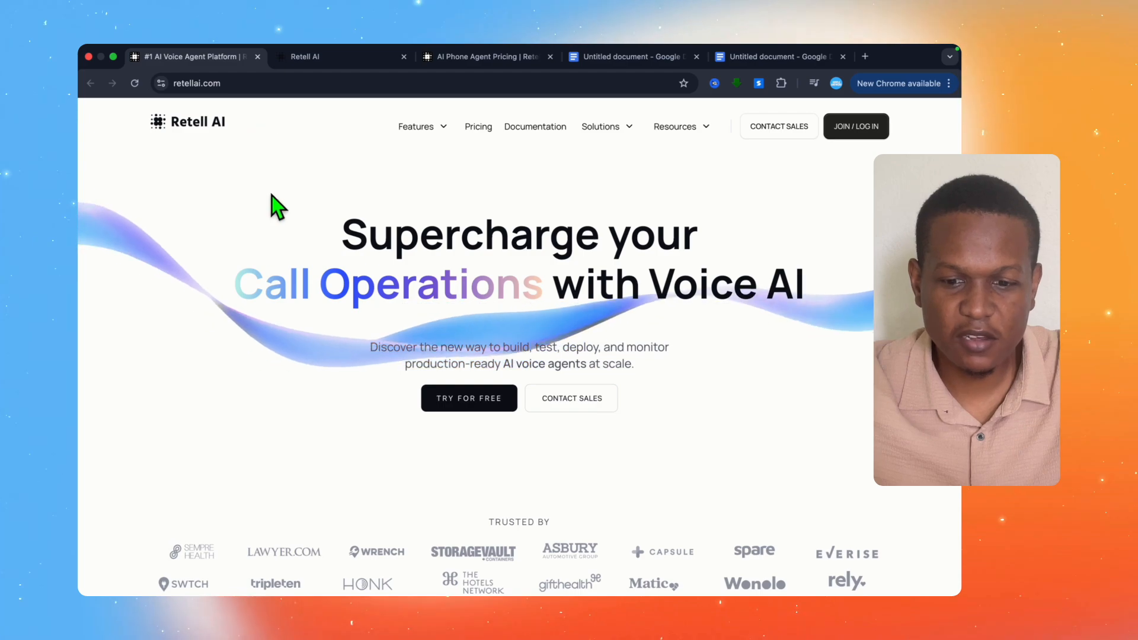
scroll(298, 191, down, 1)
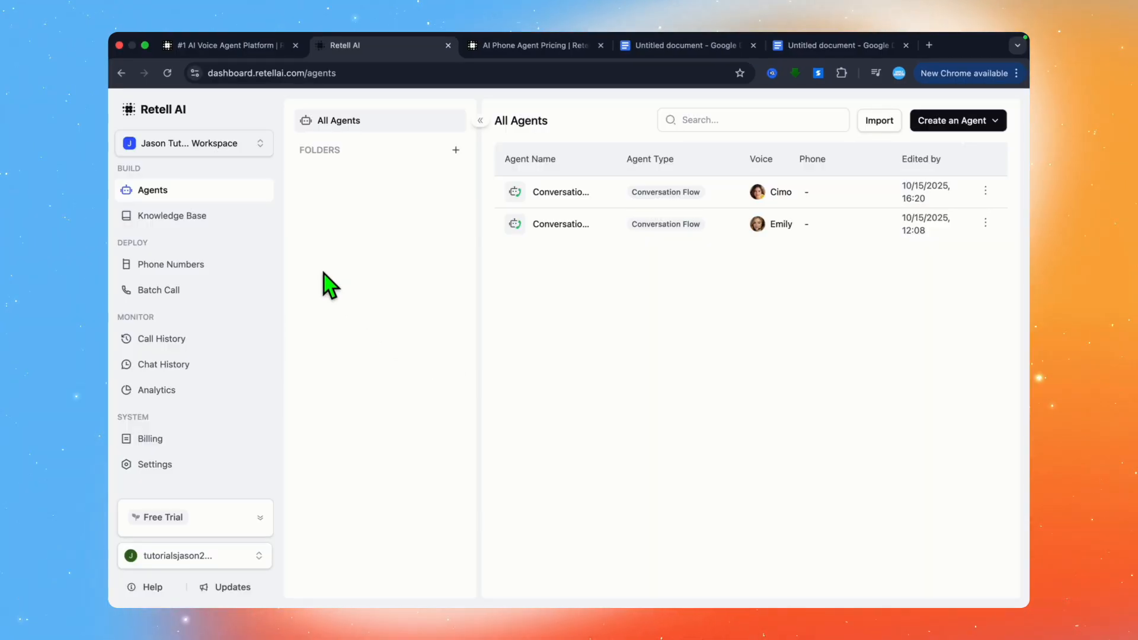
Step: View the options for adding a phone number and the remaining free-trial credit
click(173, 265)
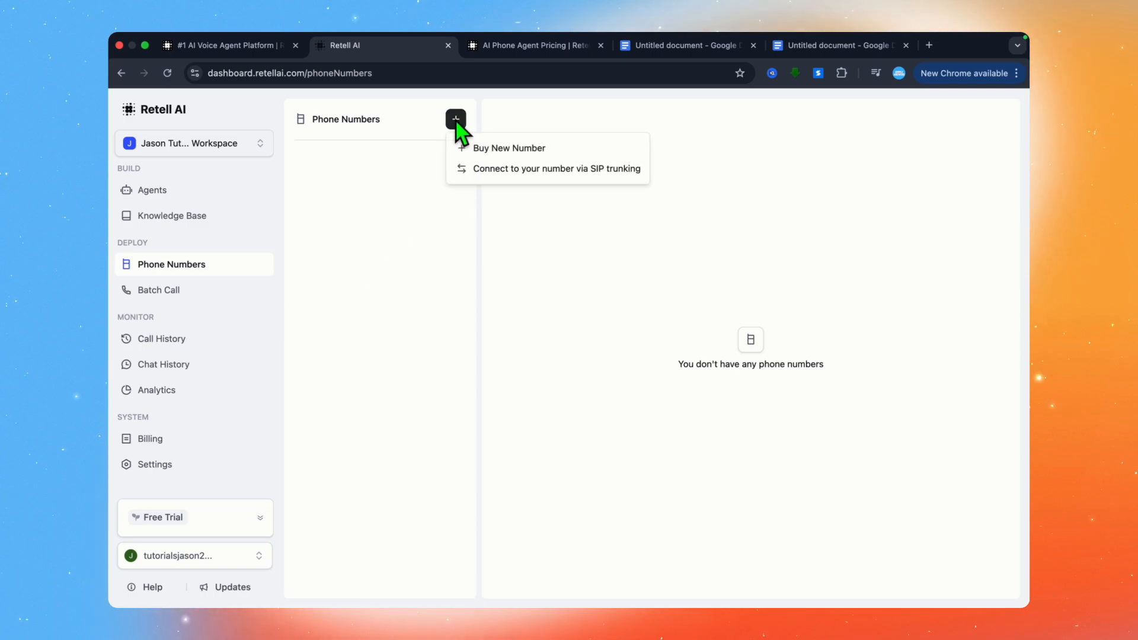
click(399, 184)
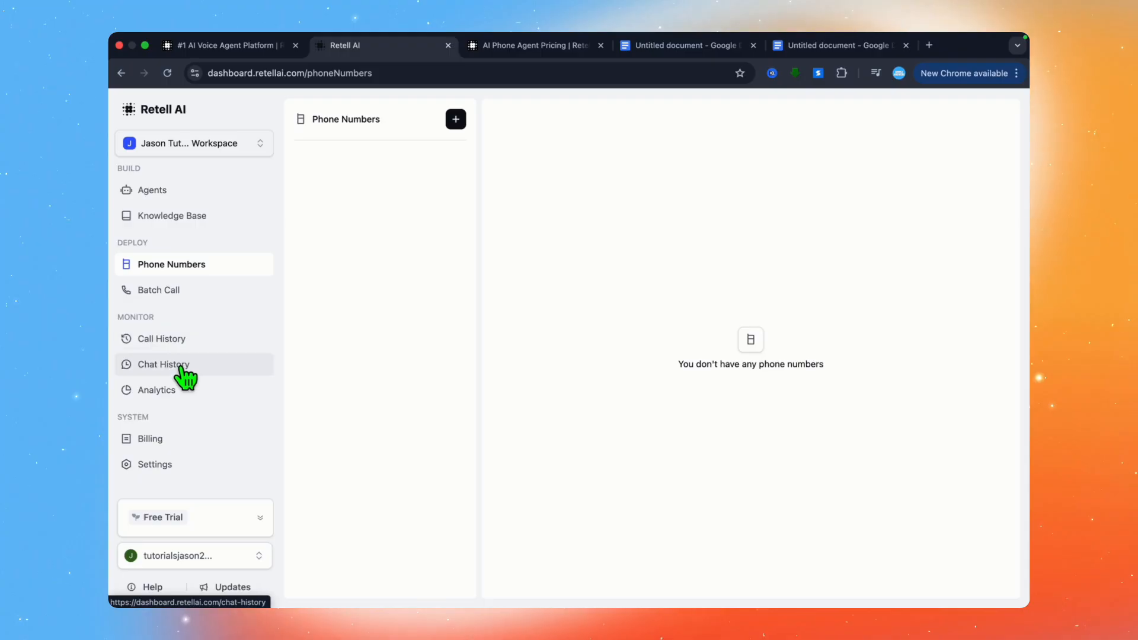
mouse_move(209, 512)
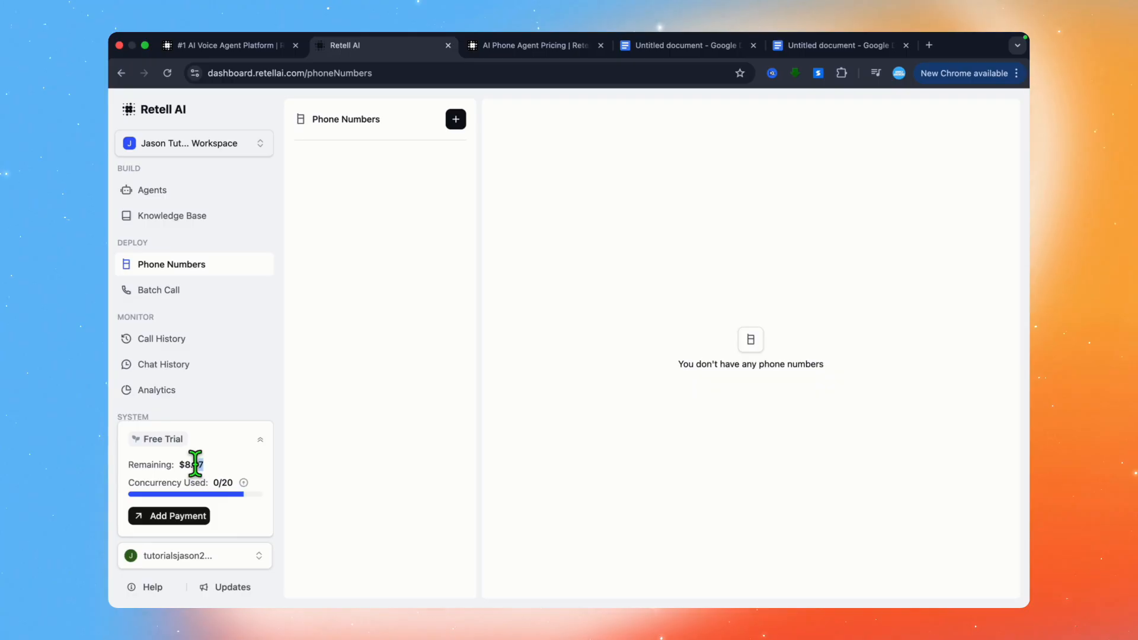
click(235, 444)
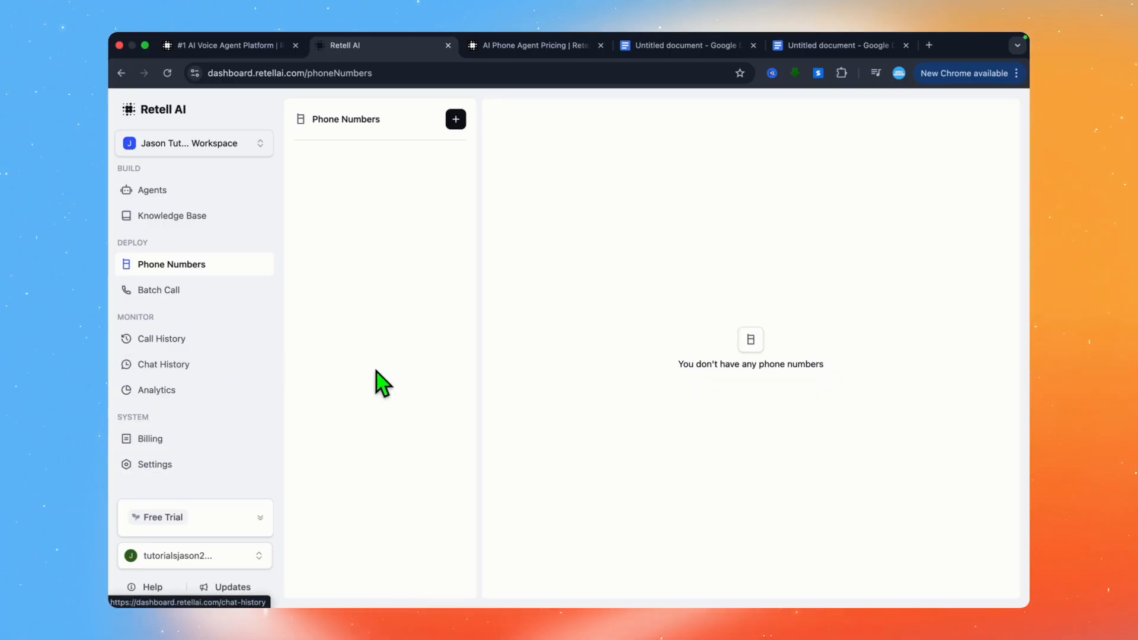
Step: Go back to the agents list and start creating a new voice agent
click(185, 192)
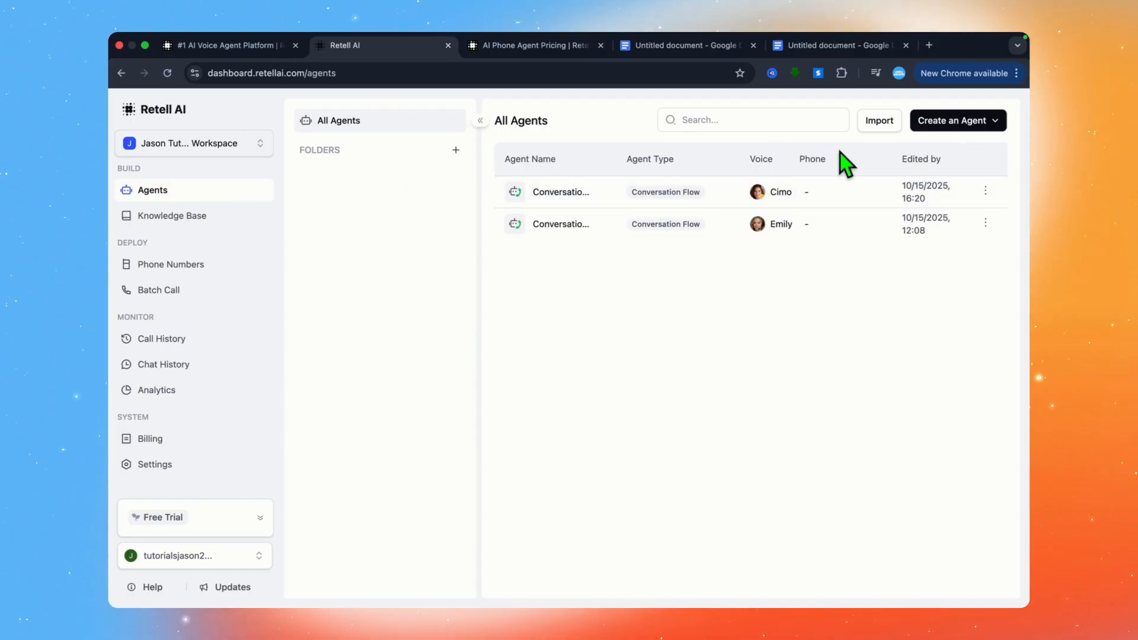
click(964, 121)
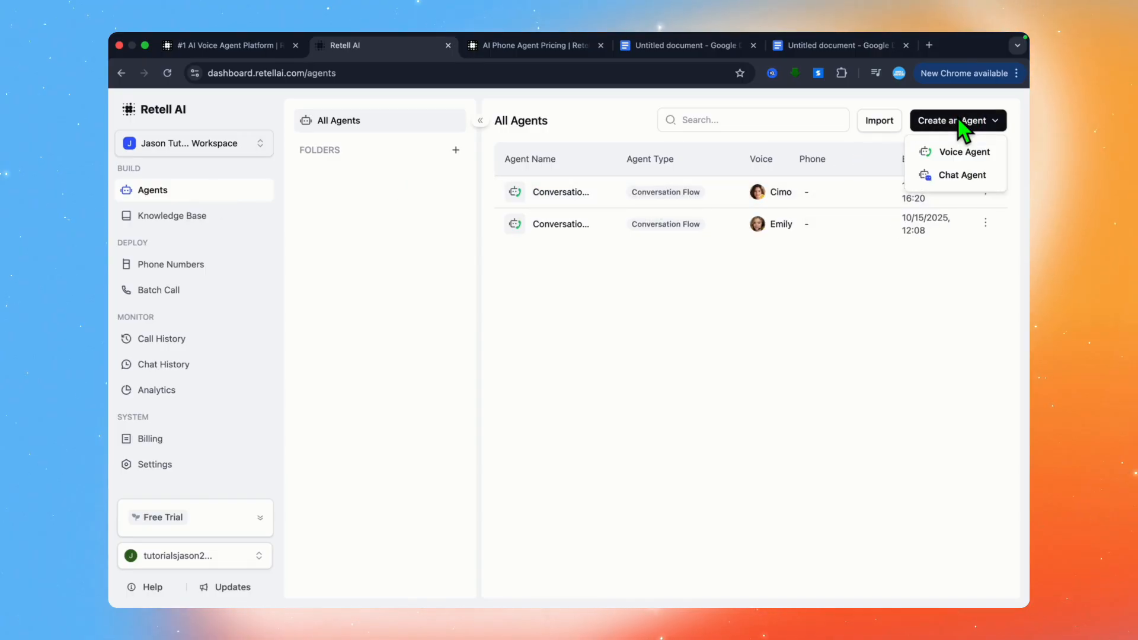
click(963, 152)
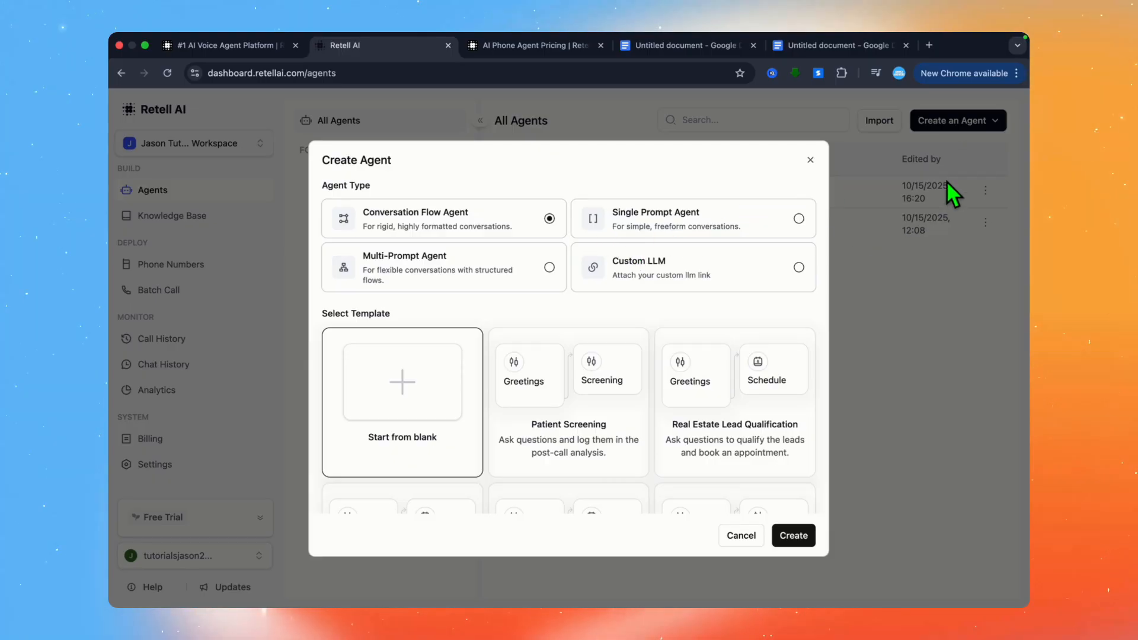
Step: Browse the templates, create a blank Conversation Flow Agent, and move its Welcome Node up and closer to the End Call node
scroll(603, 371, down, 2)
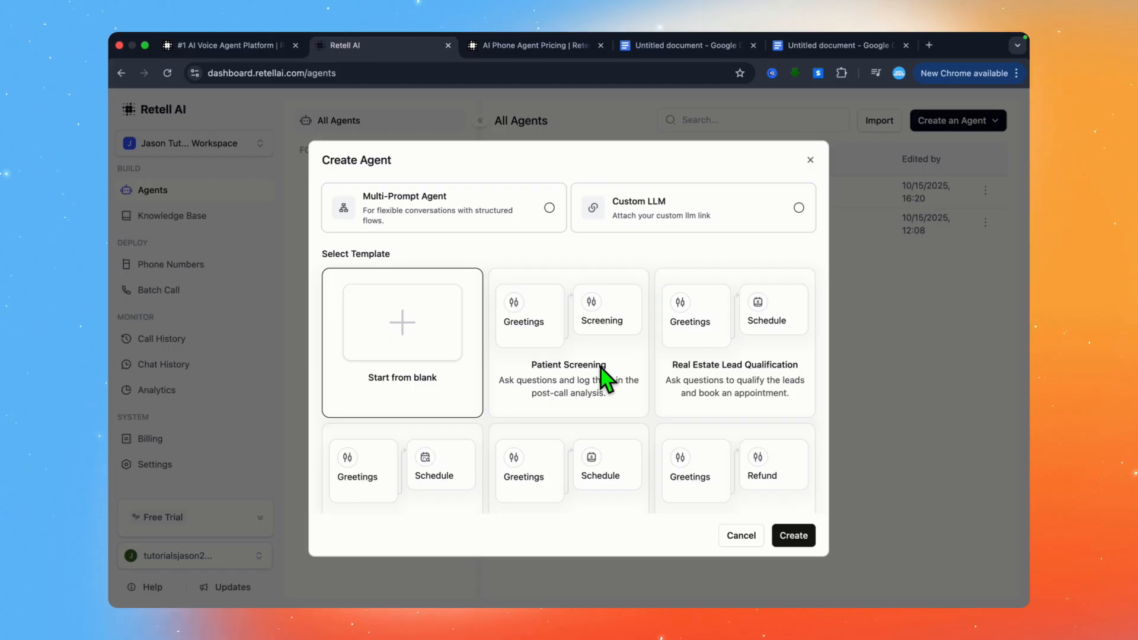
scroll(591, 413, down, 1)
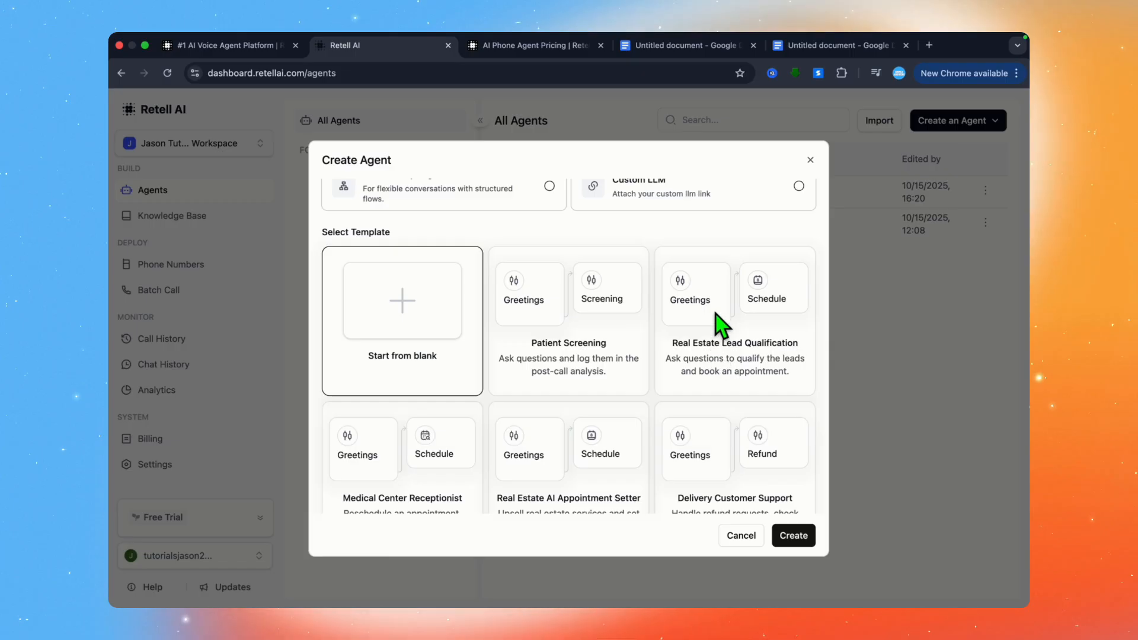
scroll(724, 340, down, 3)
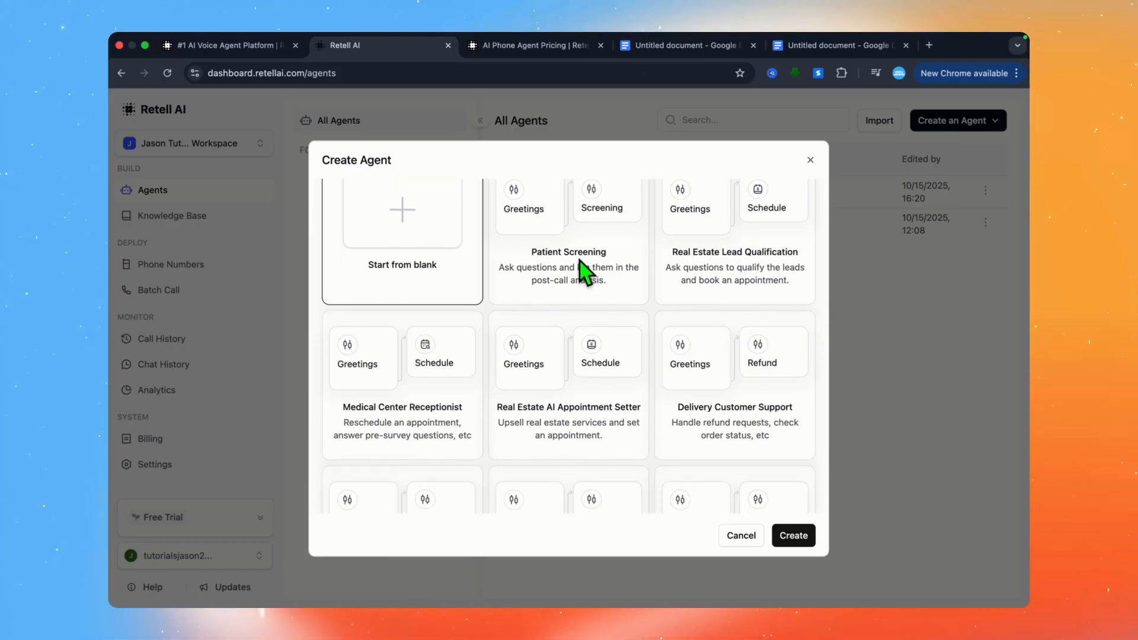
scroll(522, 308, down, 3)
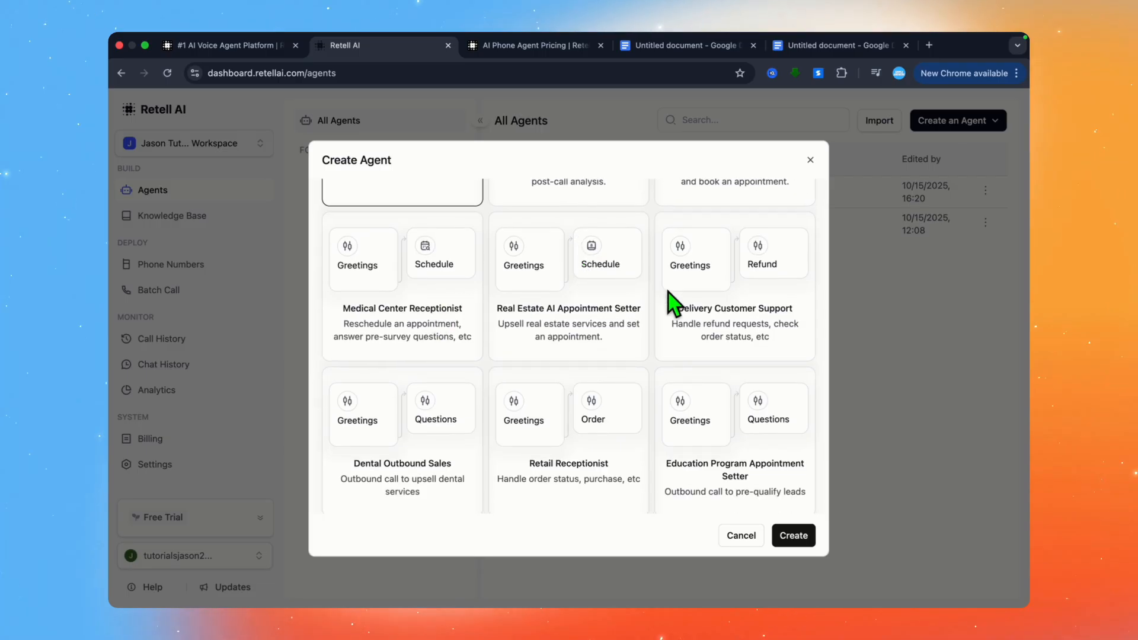
scroll(673, 303, down, 2)
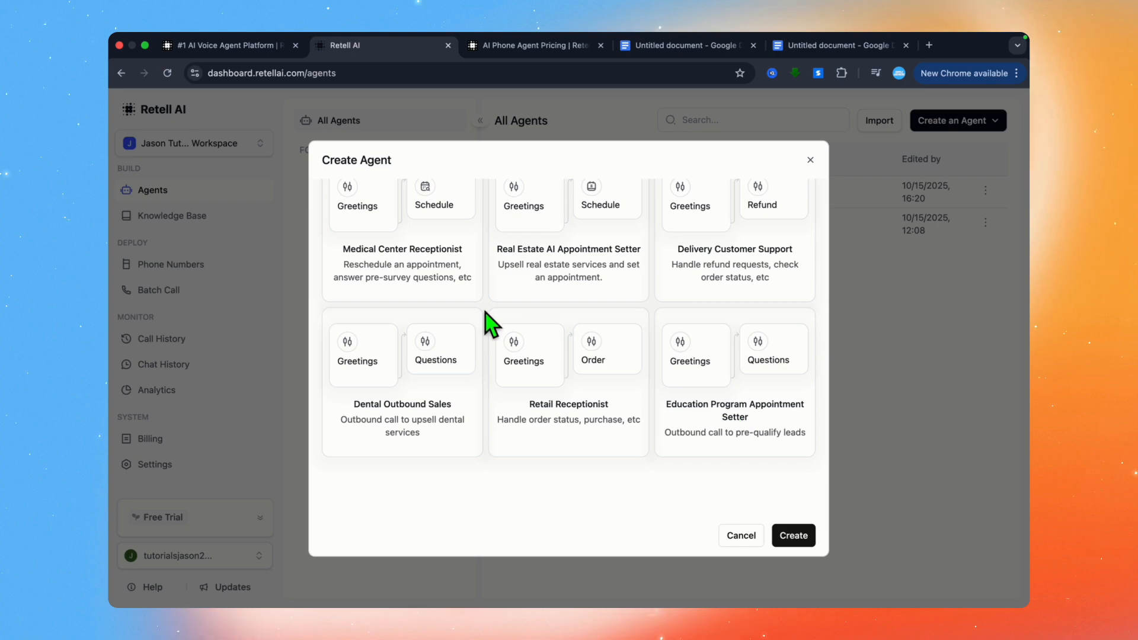
scroll(498, 381, up, 5)
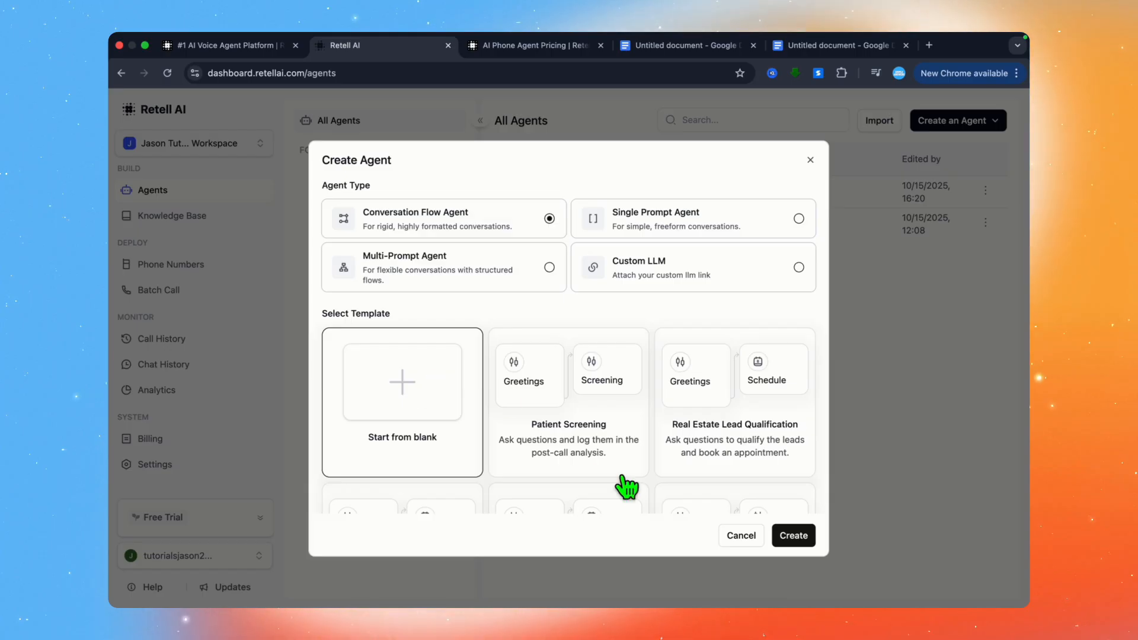
click(794, 537)
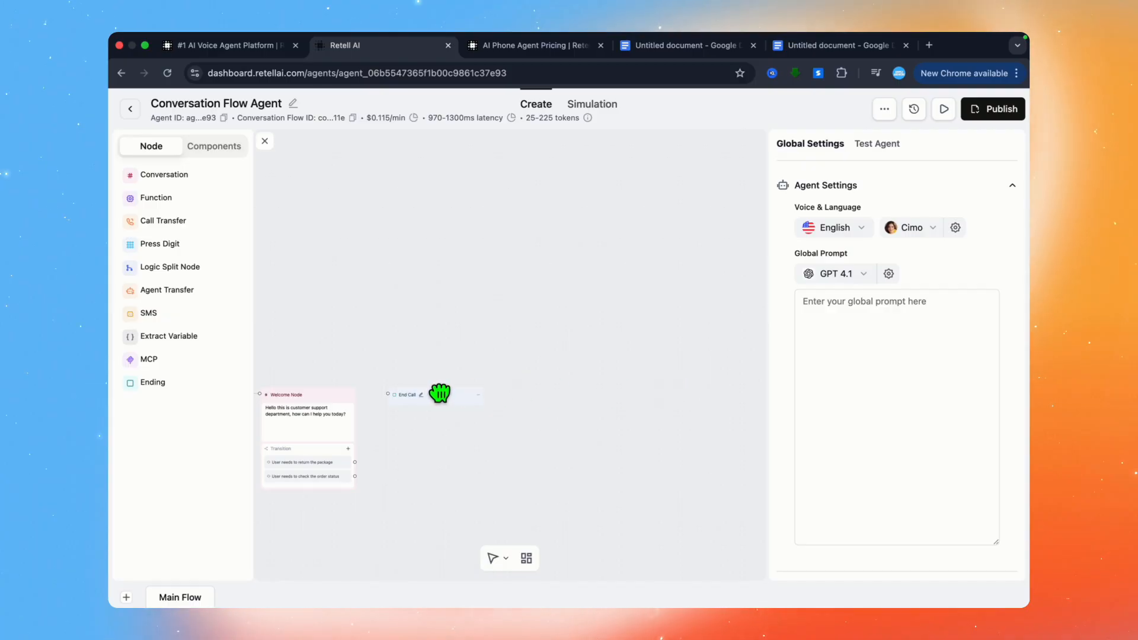
drag(339, 401, 361, 336)
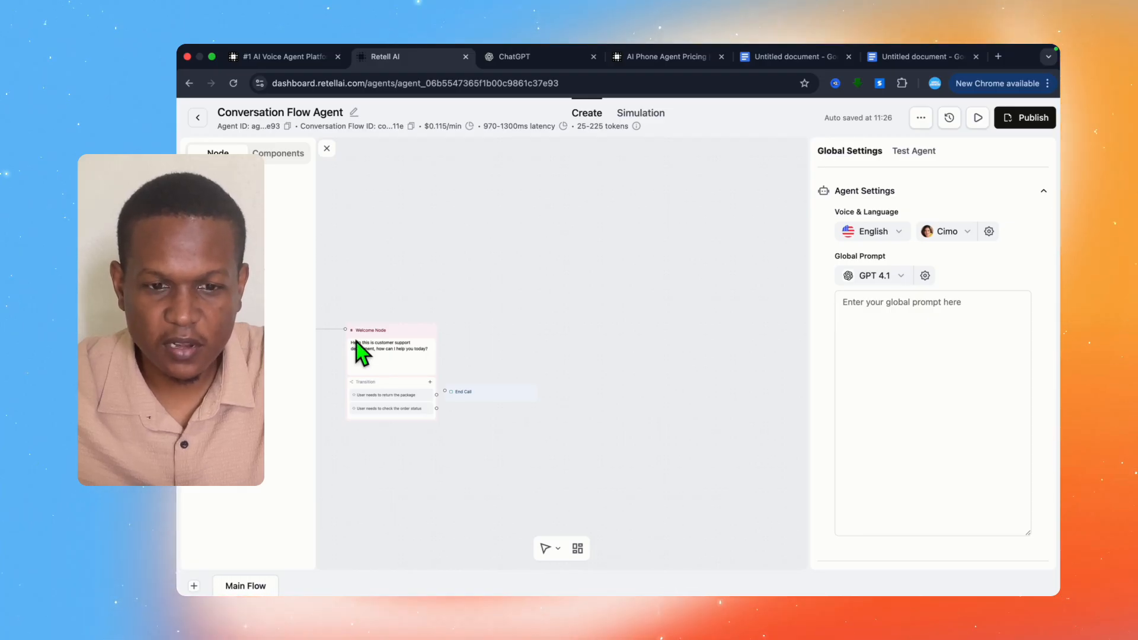
Step: Switch to ChatGPT and read through the generated AI voice agent prompt script for Jason's Tooth
click(515, 58)
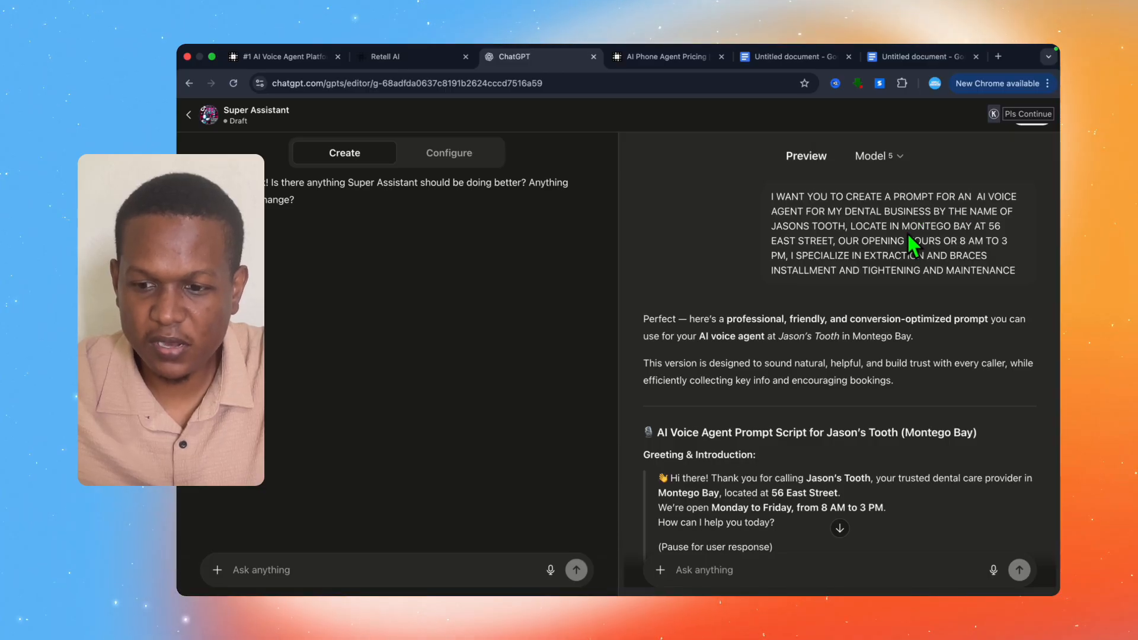
scroll(912, 243, down, 2)
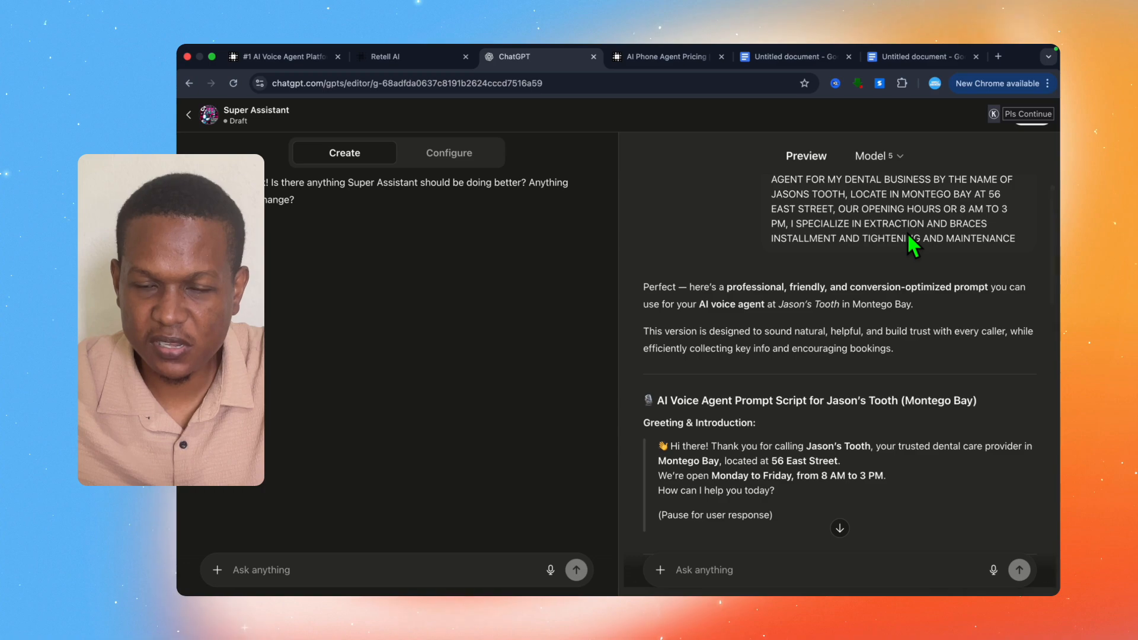
scroll(908, 234, down, 1)
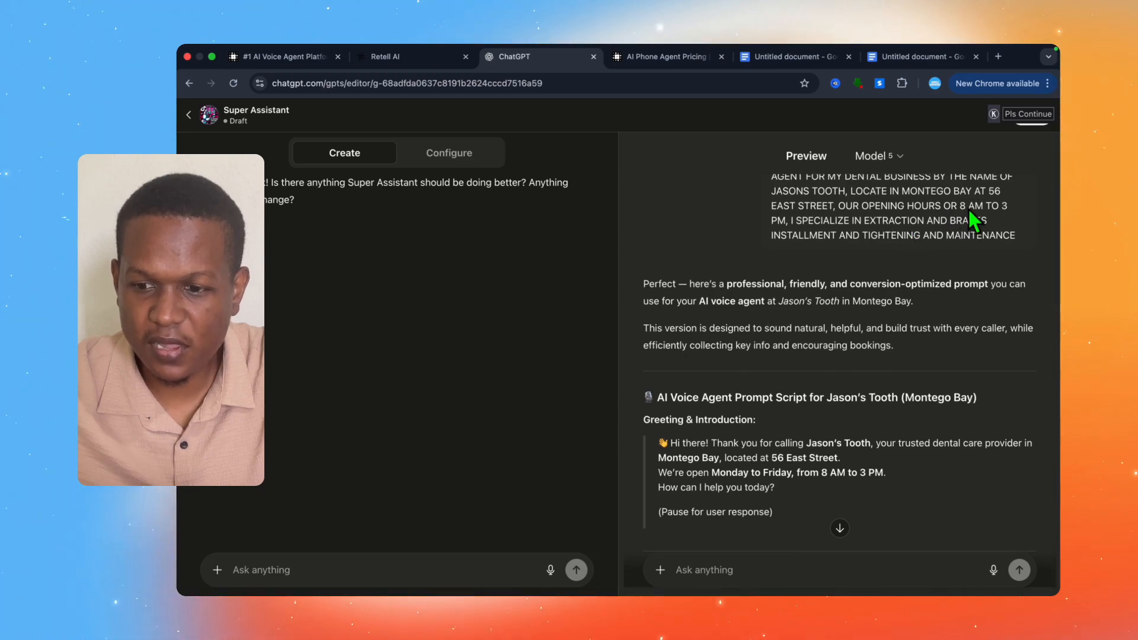
scroll(969, 208, down, 2)
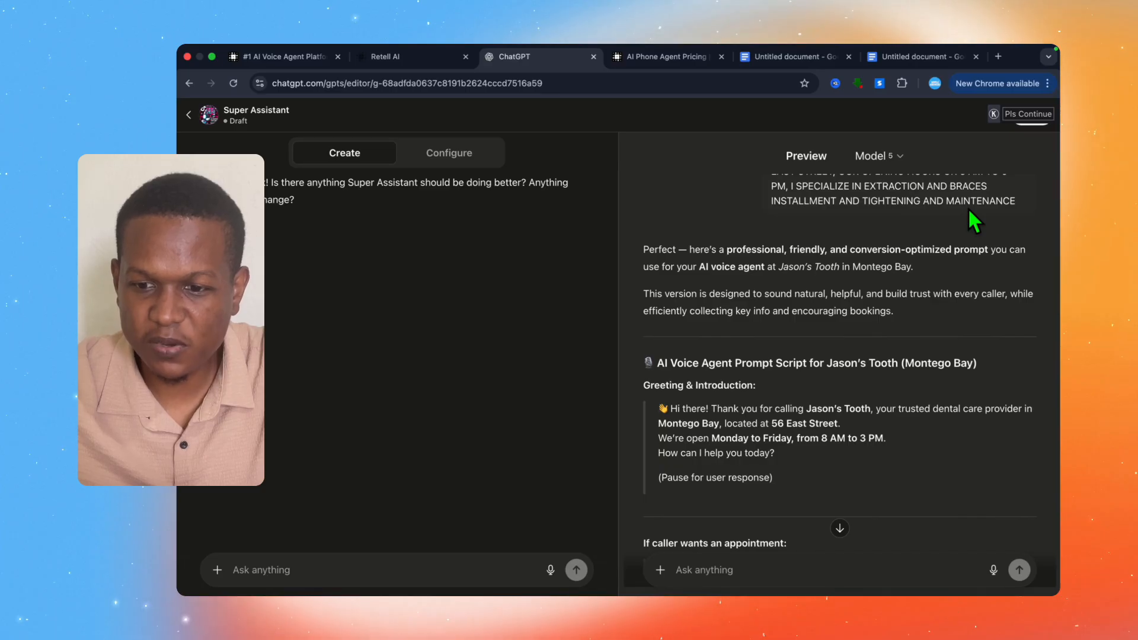
scroll(970, 211, down, 1)
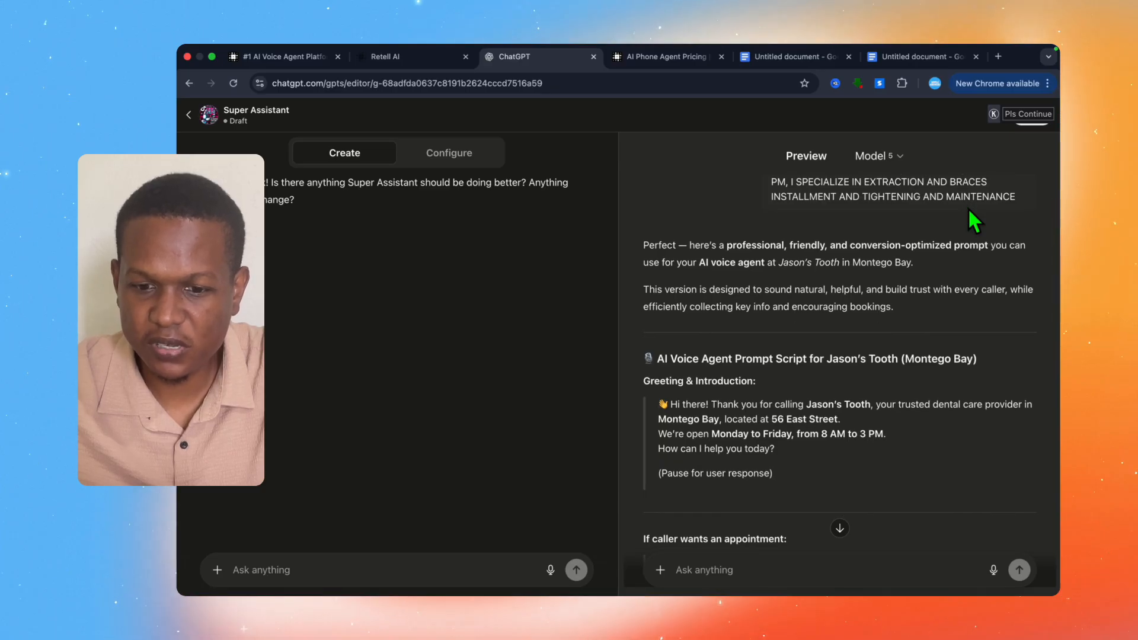
scroll(970, 211, down, 1)
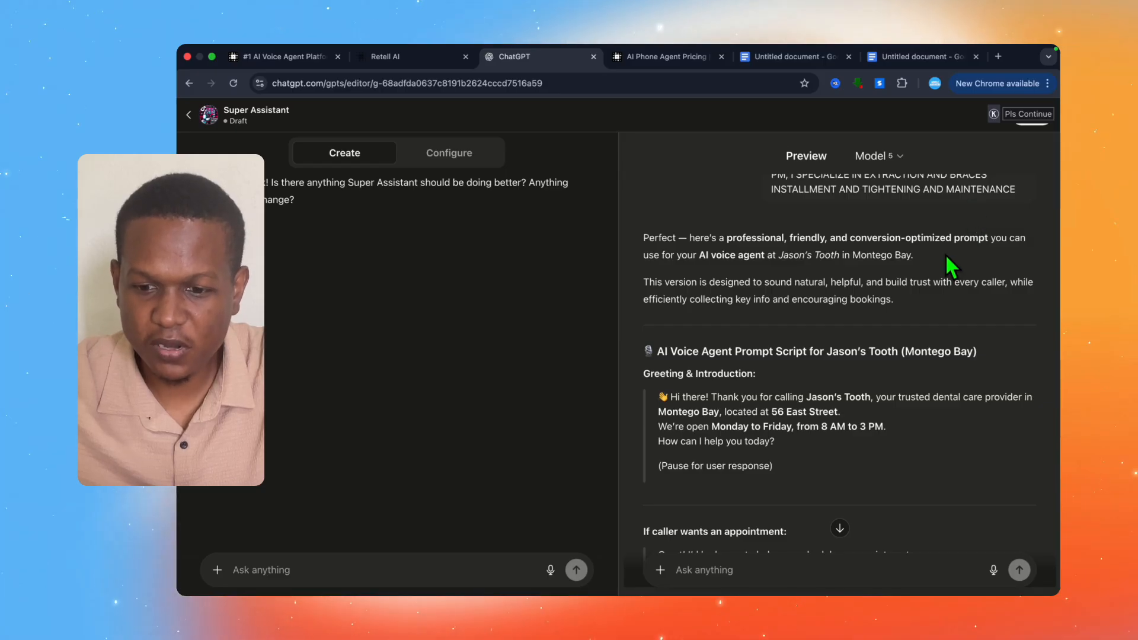
scroll(951, 267, down, 3)
scroll(952, 267, down, 10)
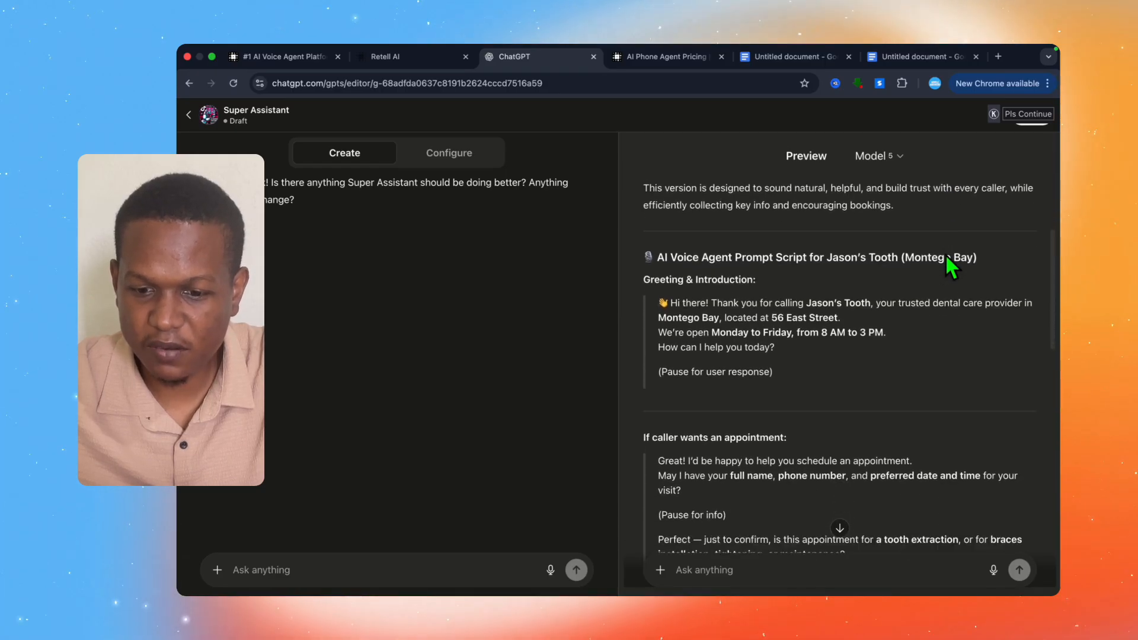
scroll(952, 266, down, 3)
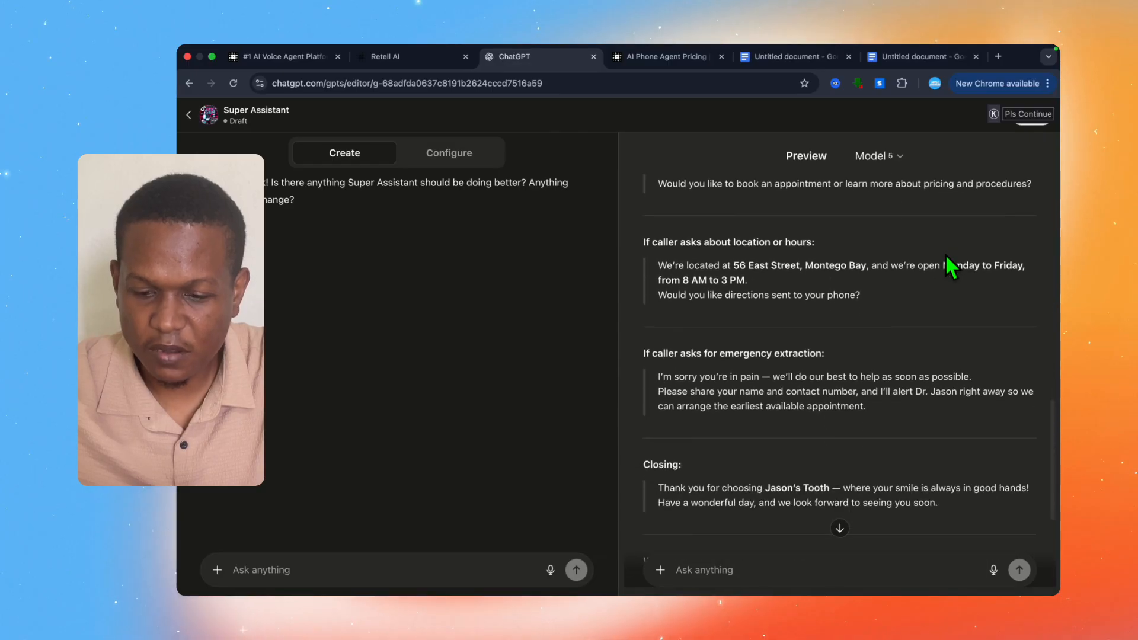
scroll(952, 267, up, 15)
scroll(944, 253, up, 2)
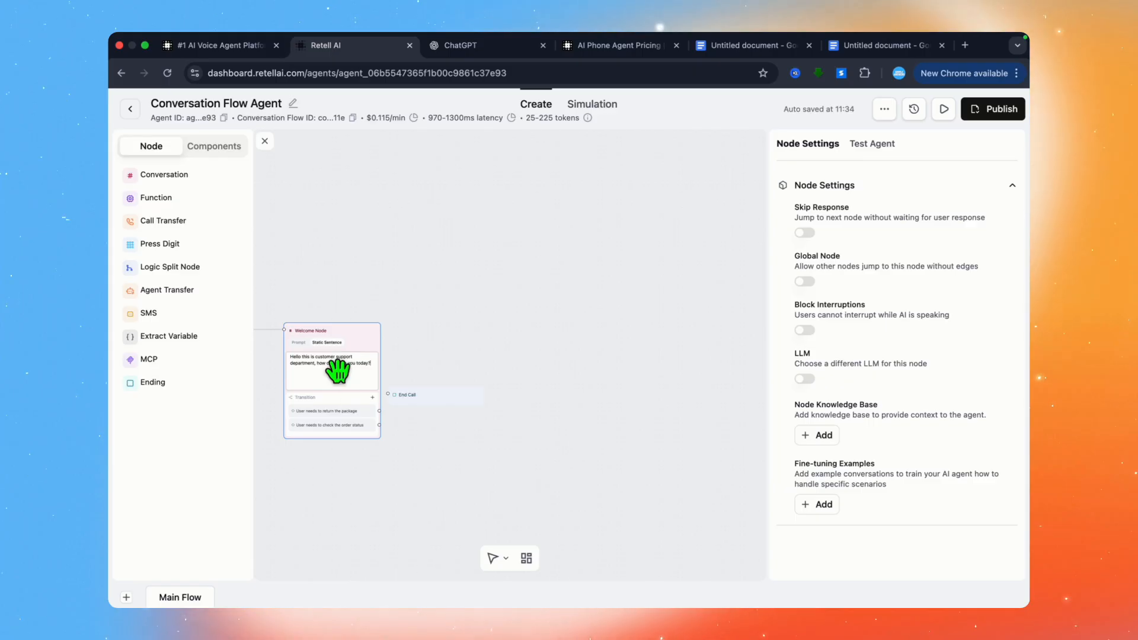
Step: Set the Welcome Node to Prompt mode and replace its default greeting with the copied Jason's Tooth voice agent script
click(336, 367)
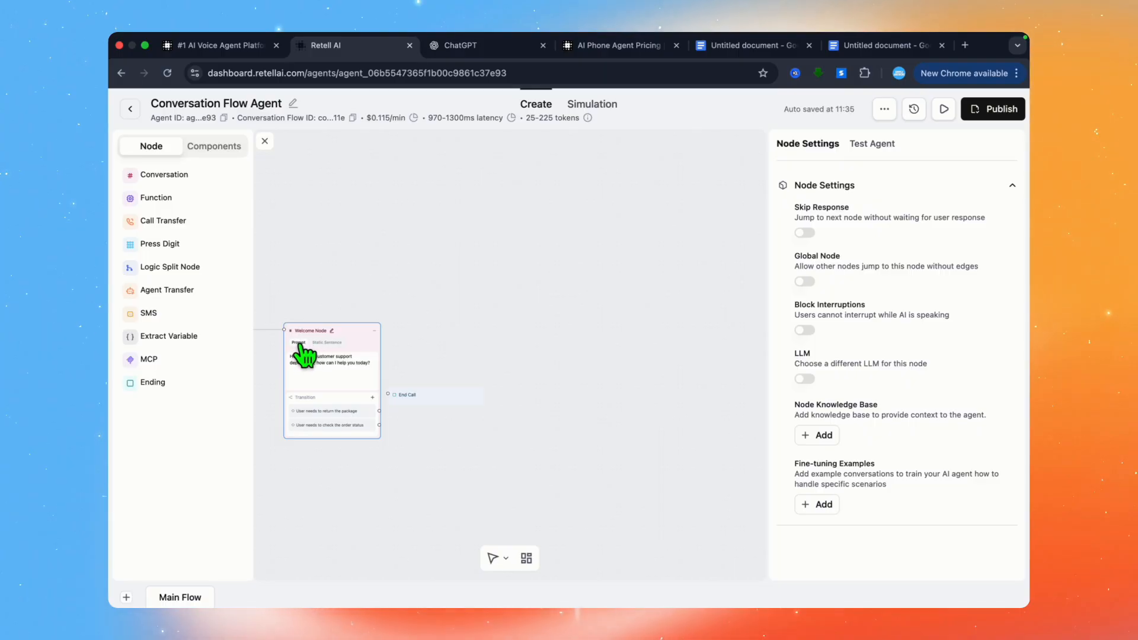
drag(374, 369, 296, 362)
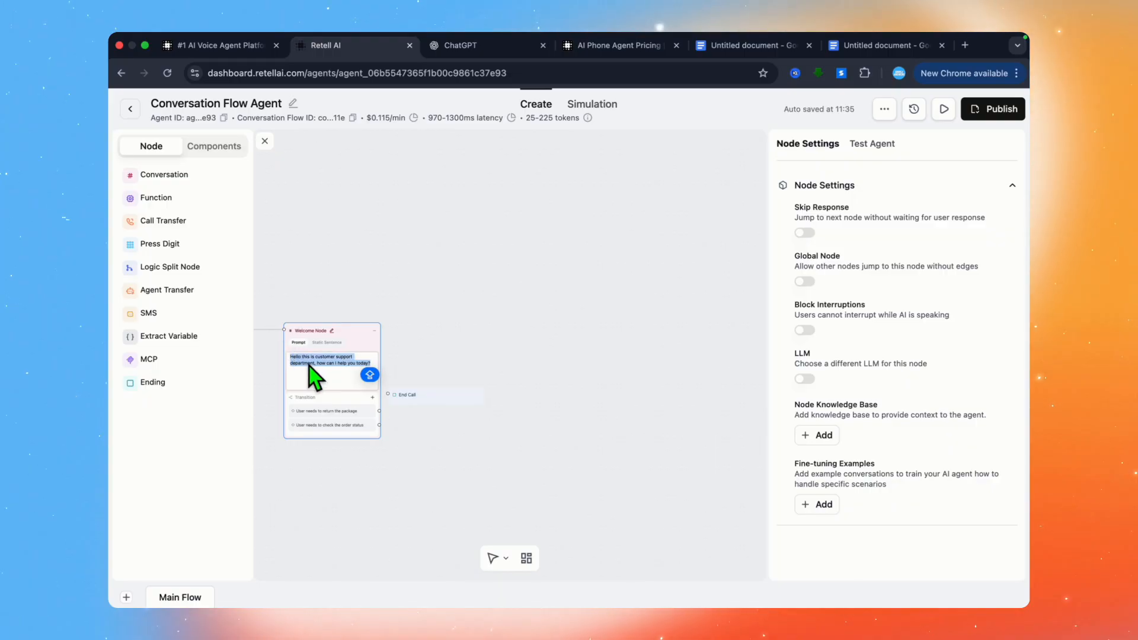
right_click(315, 367)
click(335, 336)
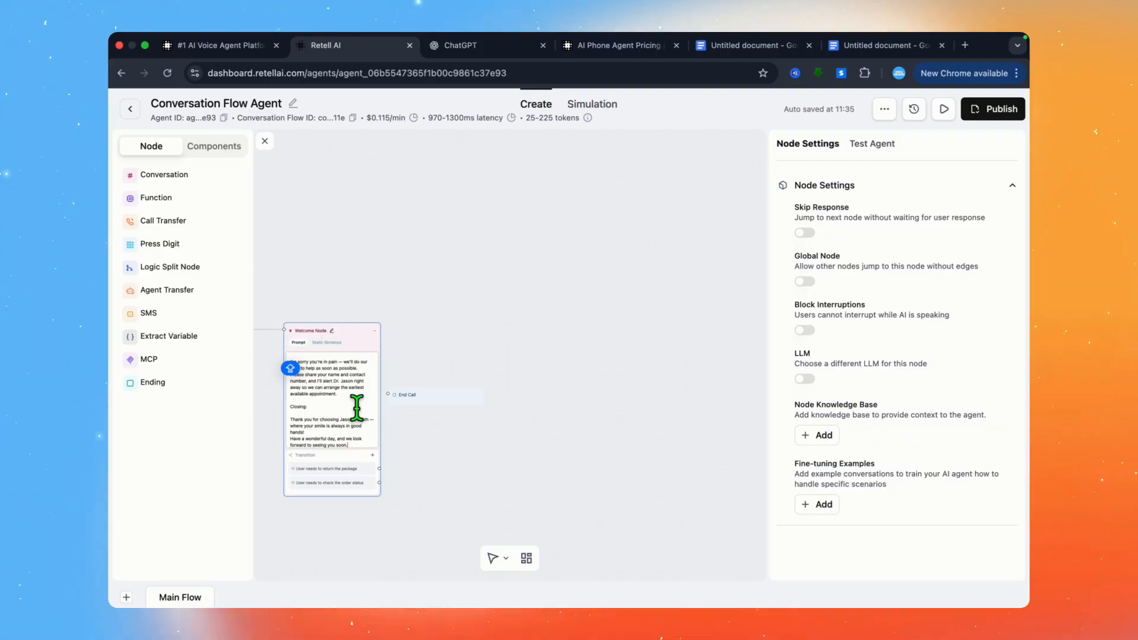
Step: Replace the Welcome Node's return-package transition with "USERS NAME AND THE SERVICE THEY WANT TO BOOK AND DATE" and delete the order status transition
click(326, 470)
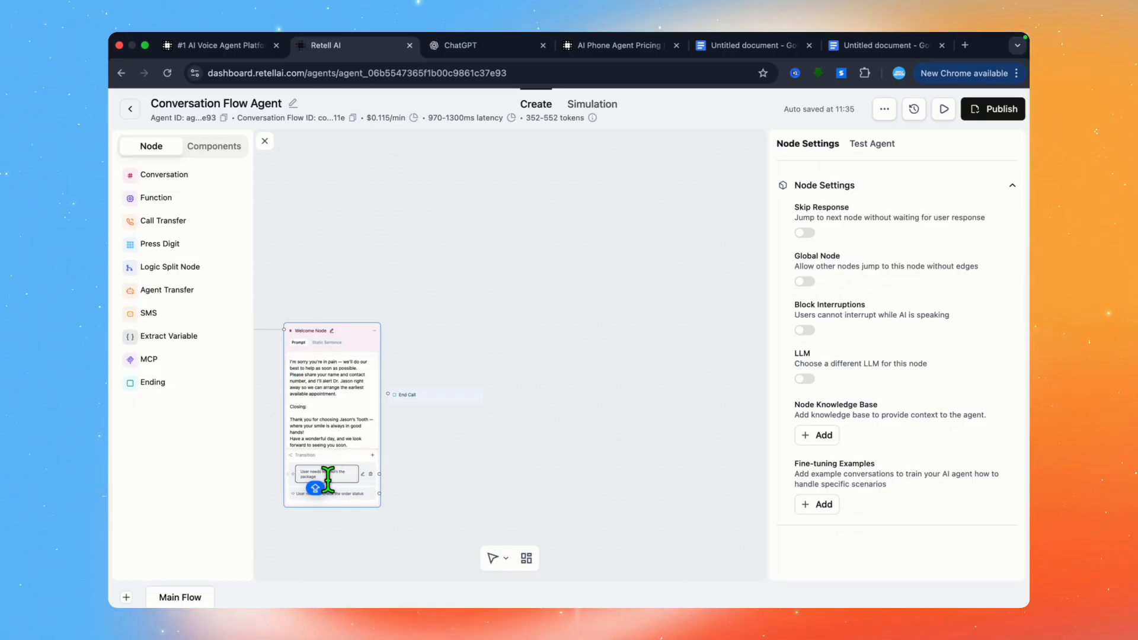
drag(327, 479, 298, 472)
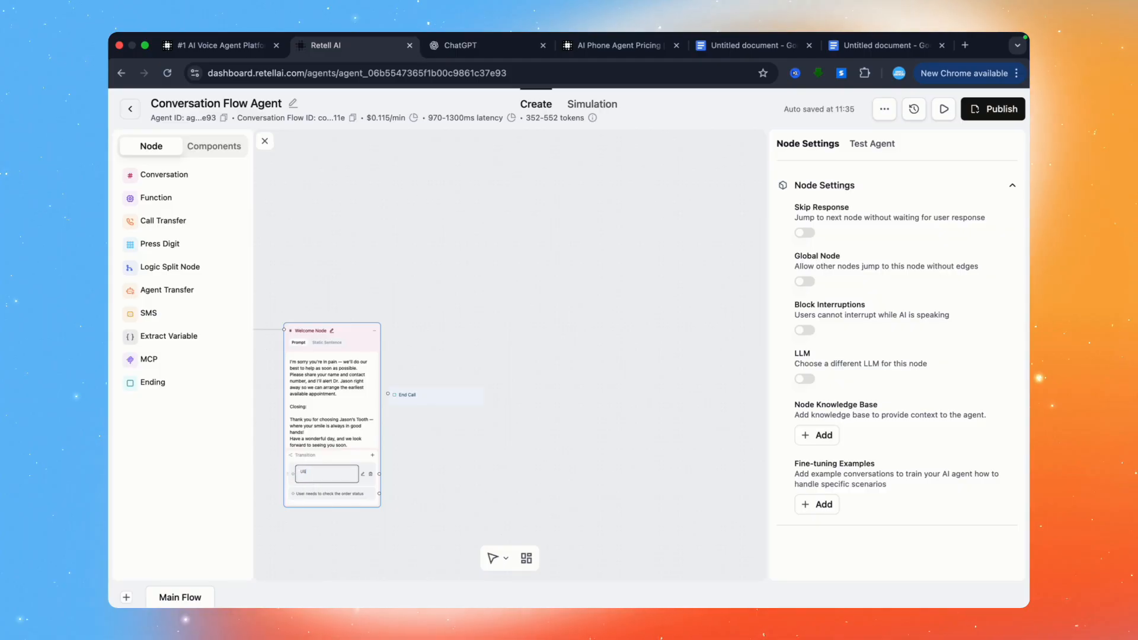
text(USERS NAME AND)
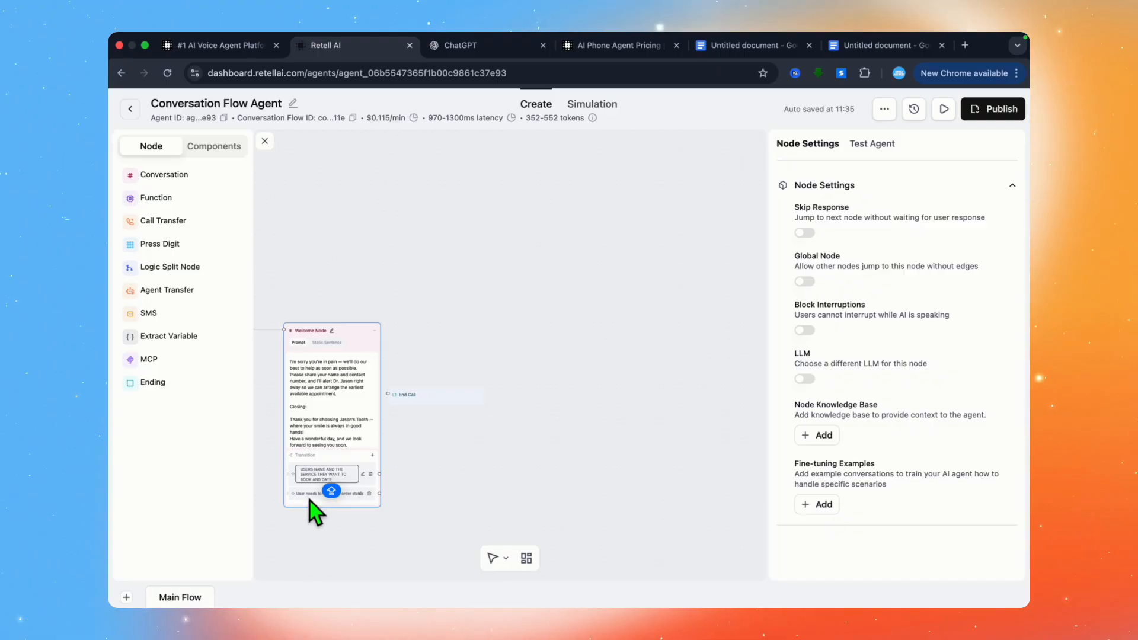
click(308, 499)
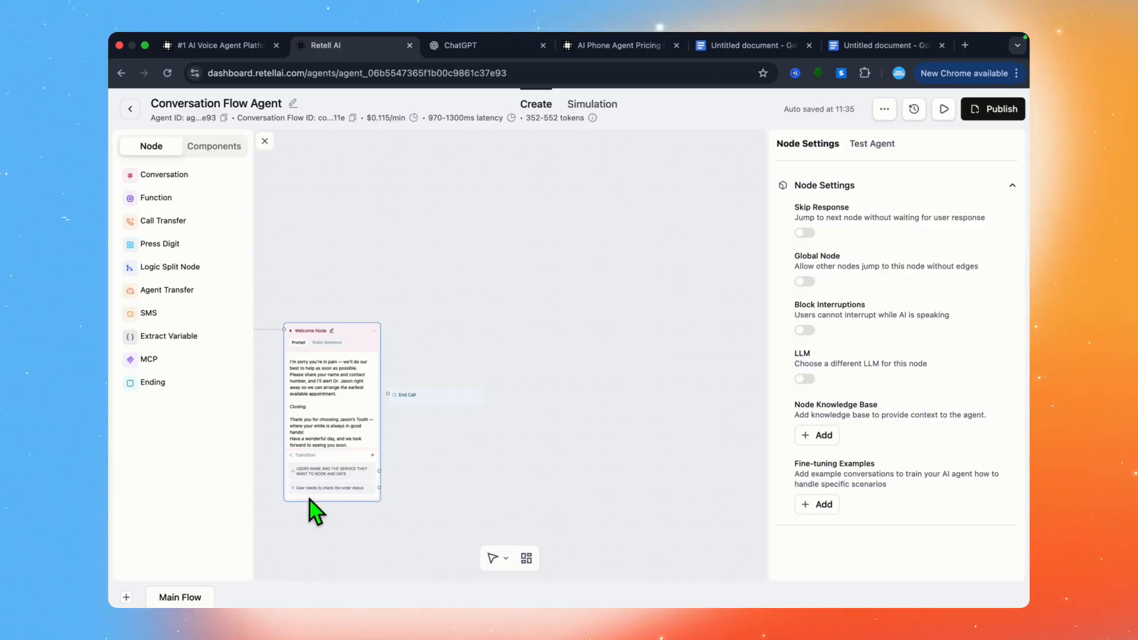
click(368, 489)
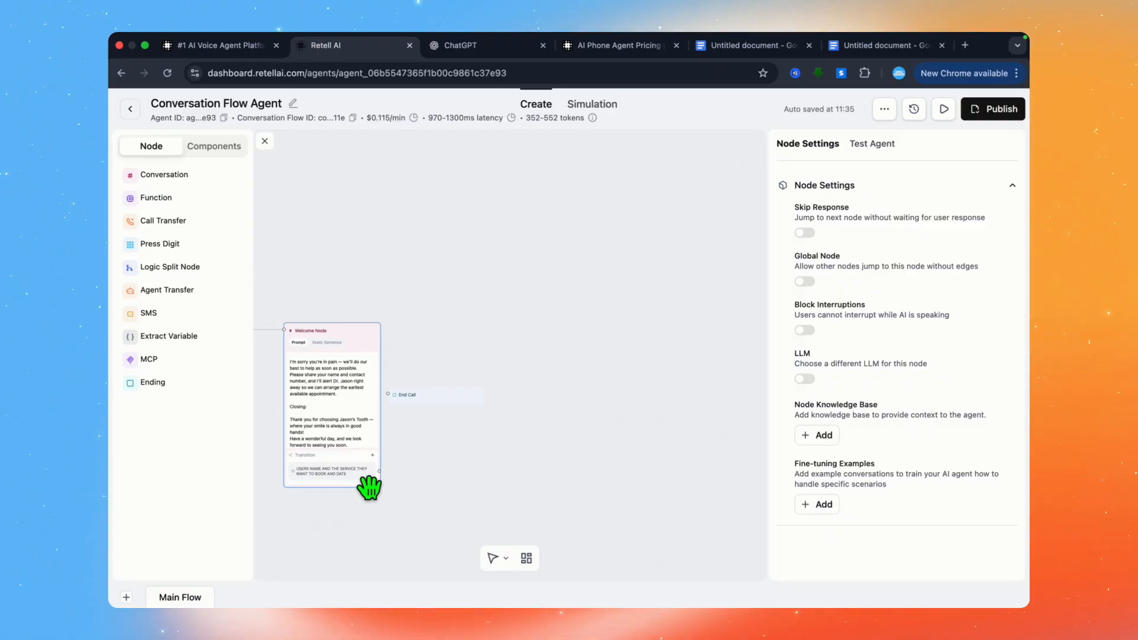
Step: Move the End Call node farther from the Welcome Node and paste the Jason's Tooth script into the agent's global prompt
drag(434, 405, 555, 430)
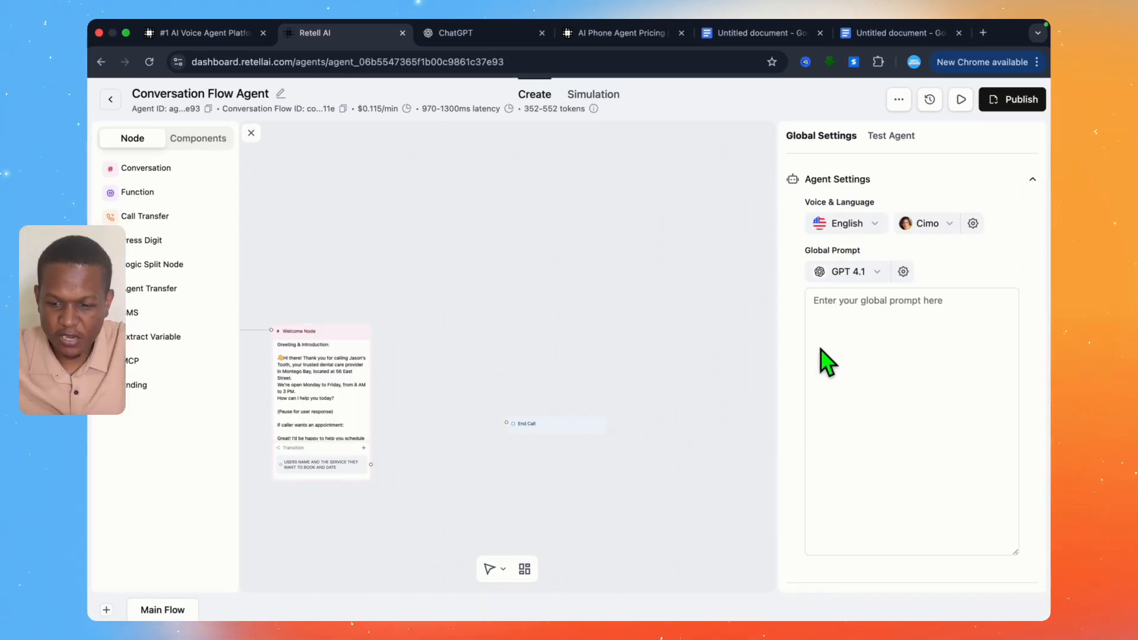
click(820, 307)
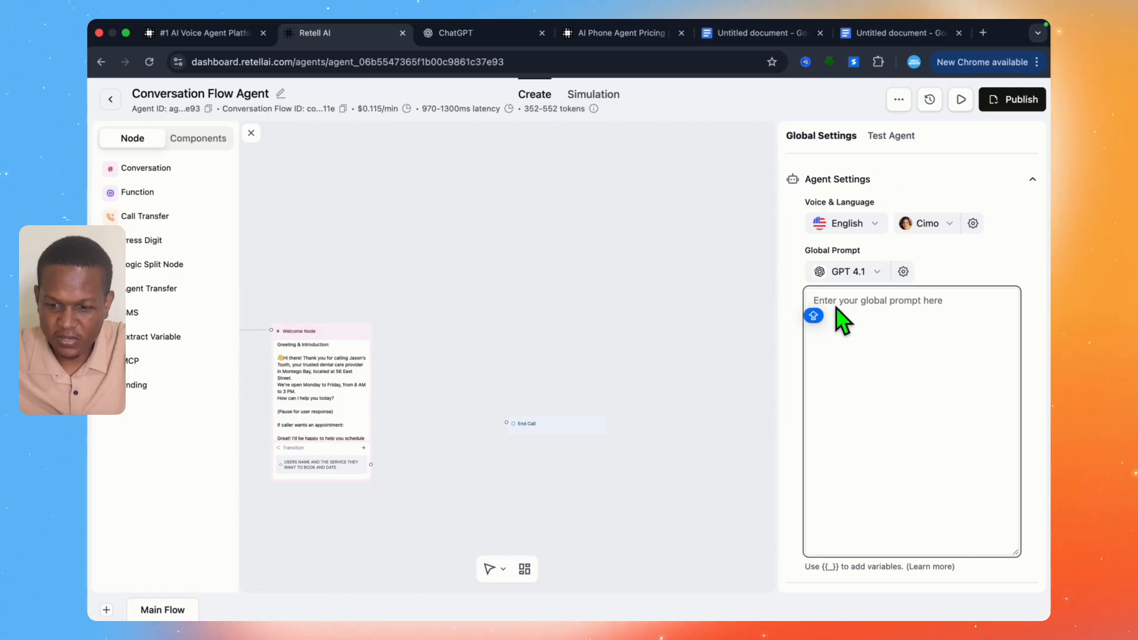
right_click(838, 303)
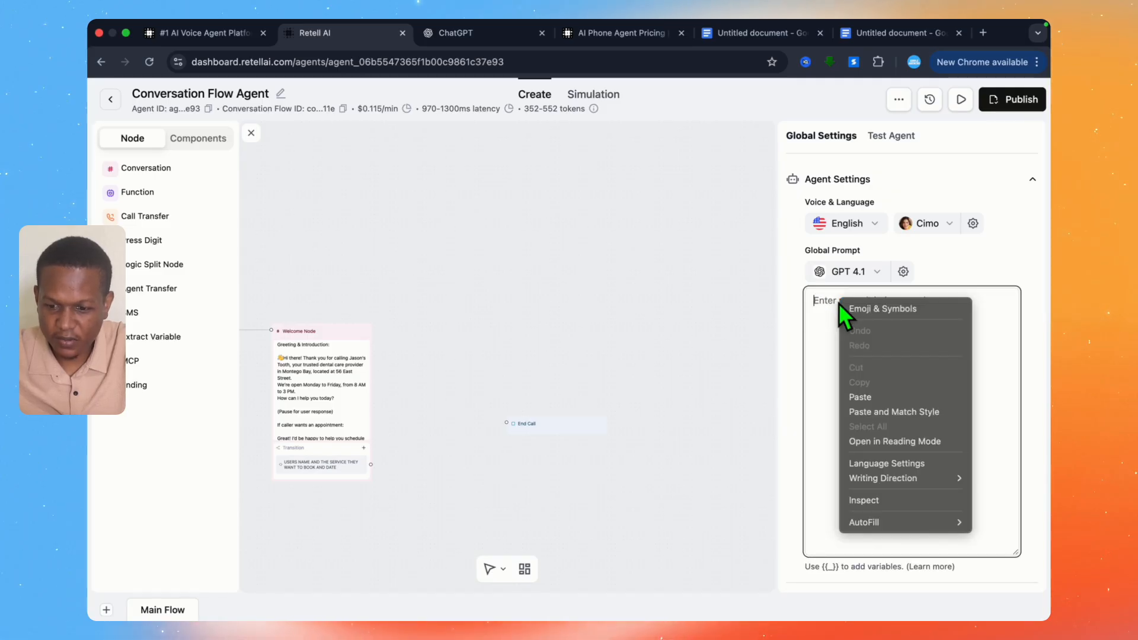
click(860, 397)
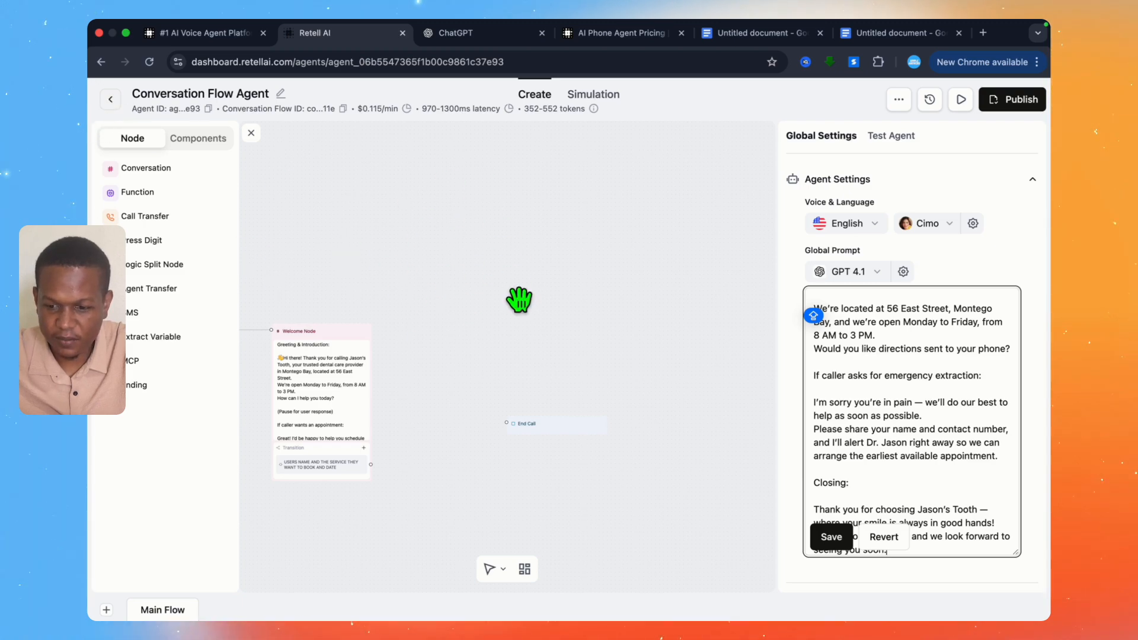
scroll(895, 487, down, 2)
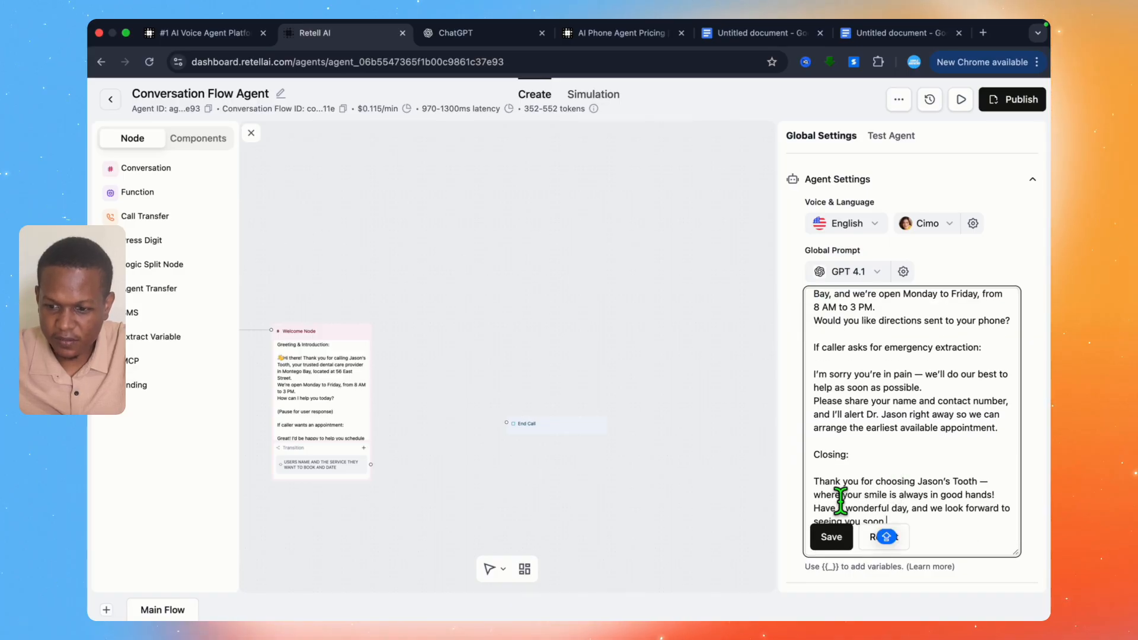
Step: Look over the agent's available languages and browse the Elevenlabs voices in the voice selection
click(876, 228)
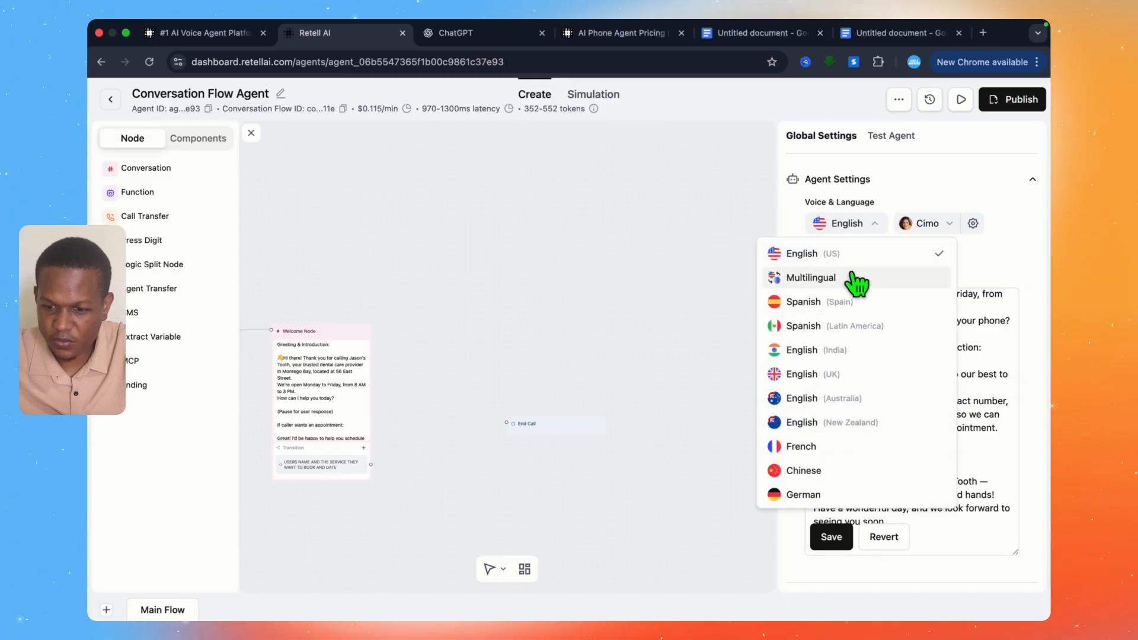
click(944, 227)
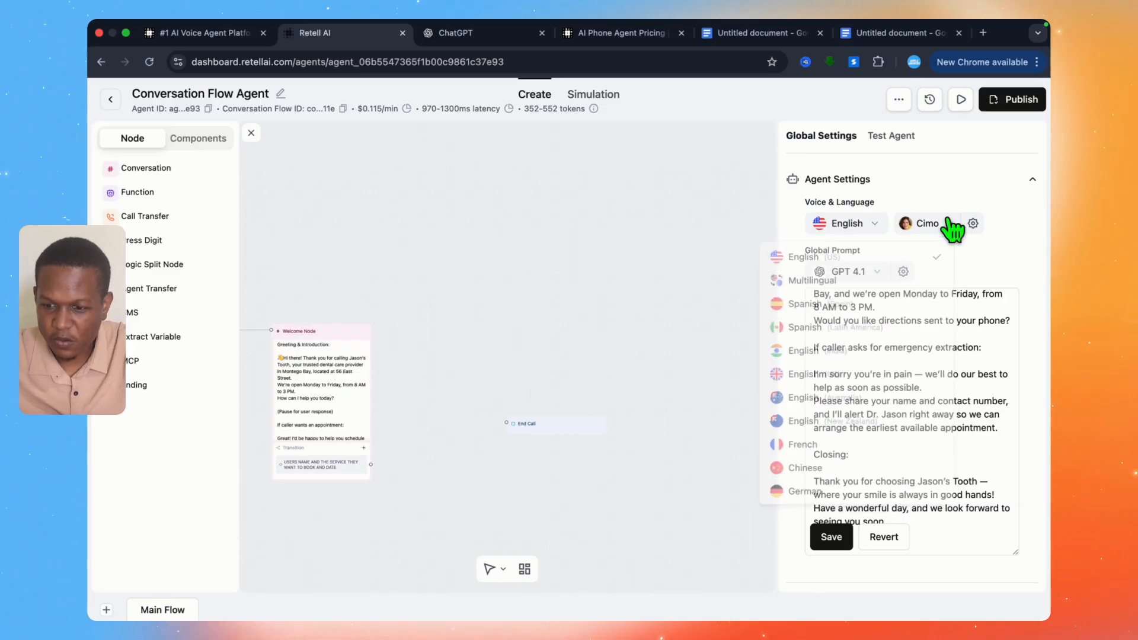
click(945, 224)
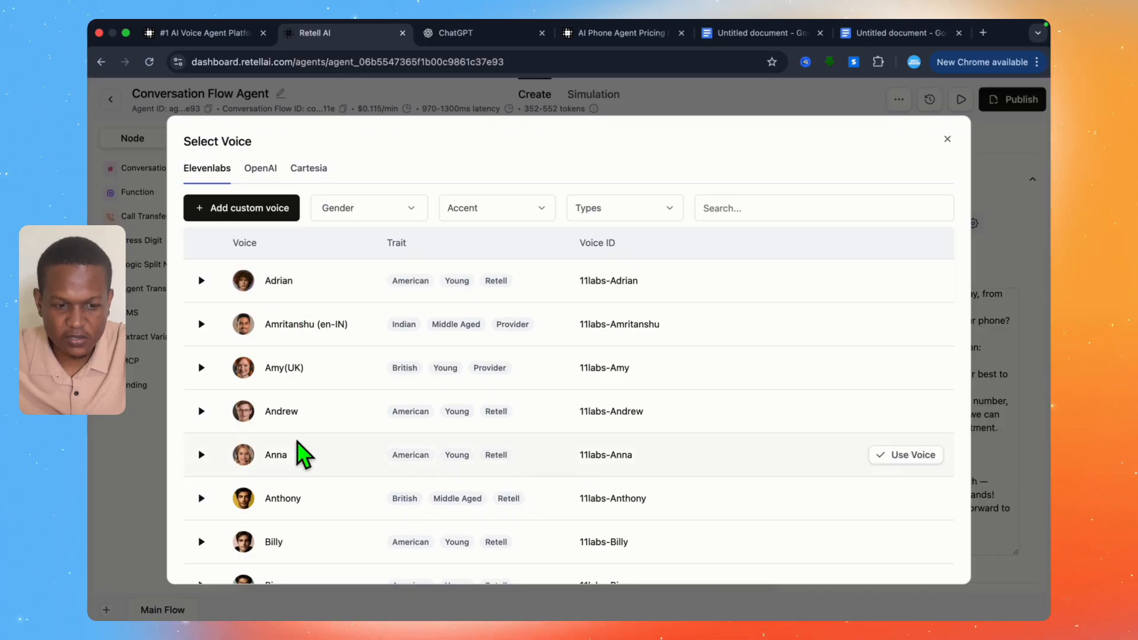
scroll(292, 308, down, 3)
scroll(293, 304, down, 2)
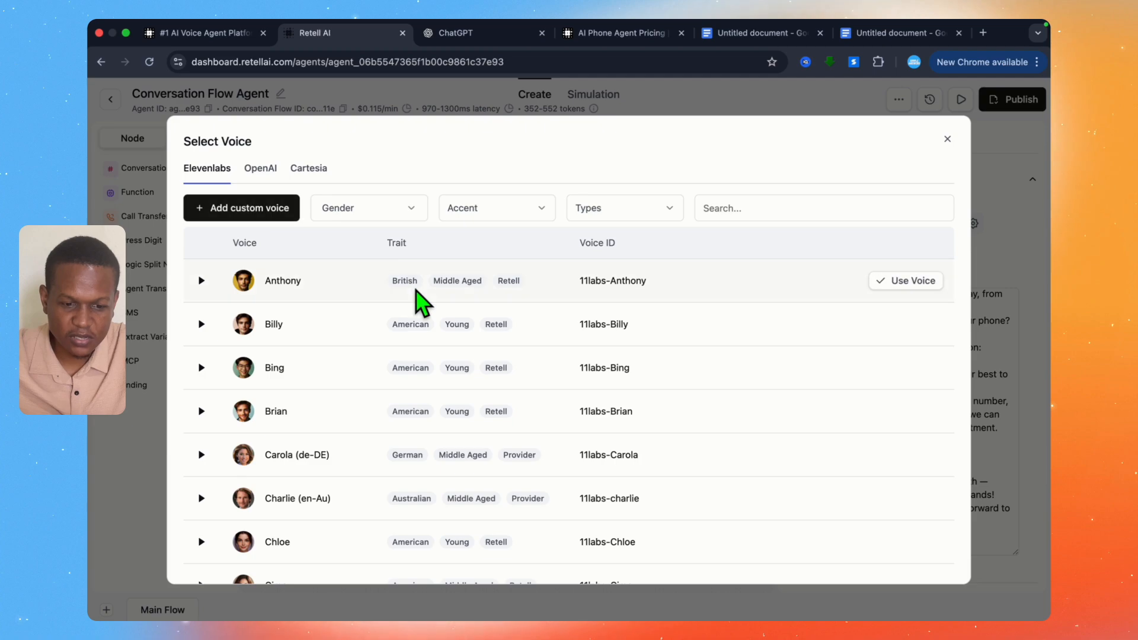
Step: Check the gender and accent filters, previewing British voices such as Amy(UK) and the American voice Anna
click(421, 209)
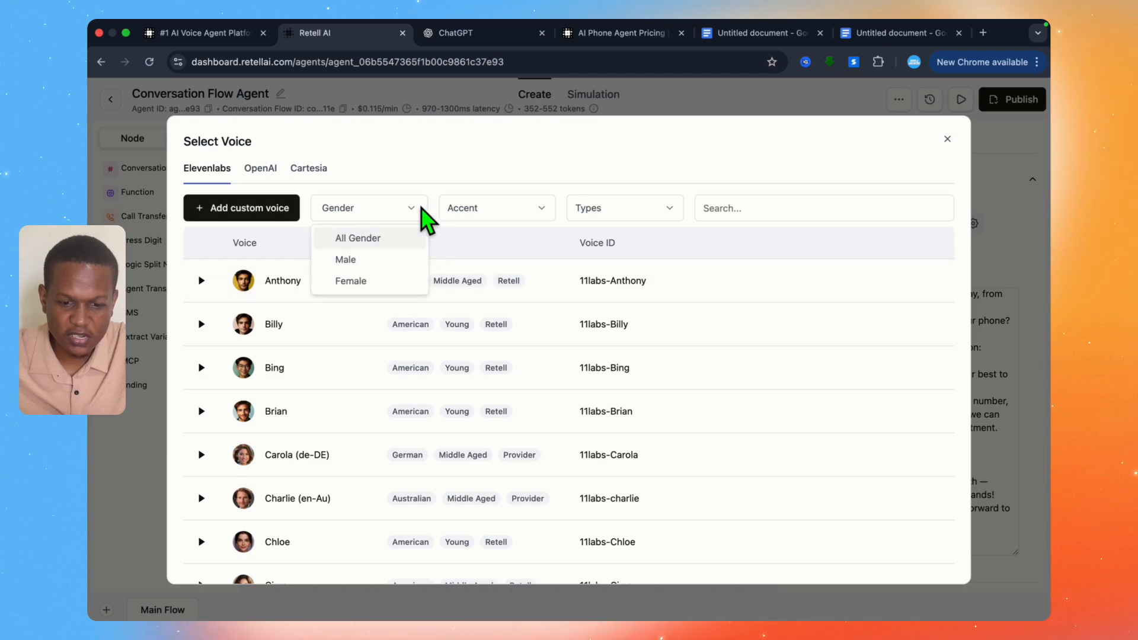
click(473, 211)
click(516, 212)
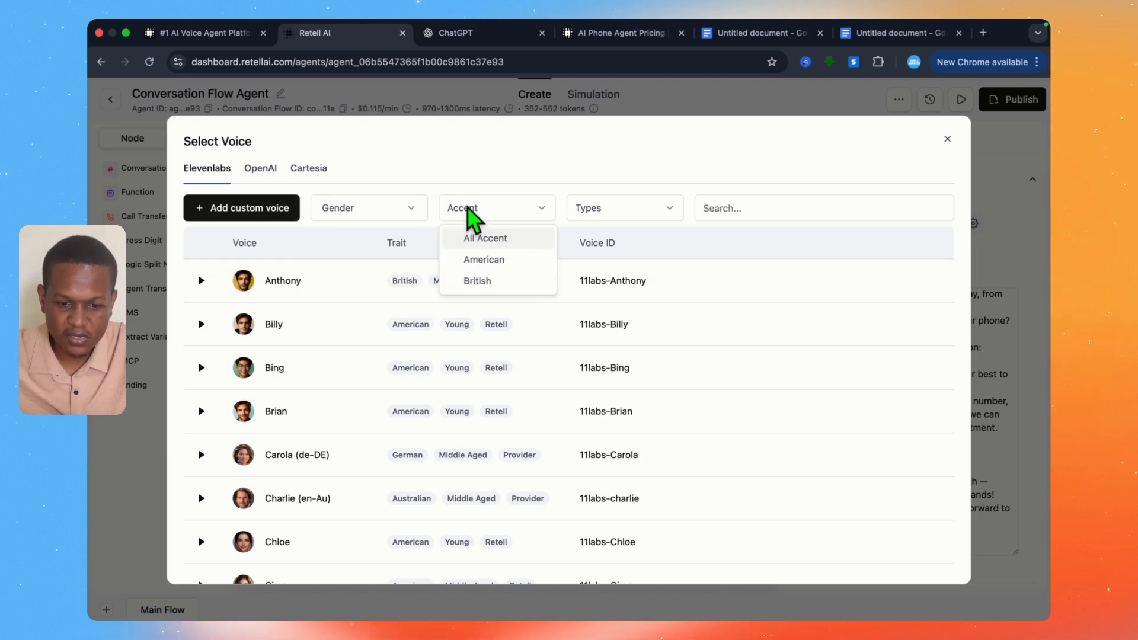
click(481, 281)
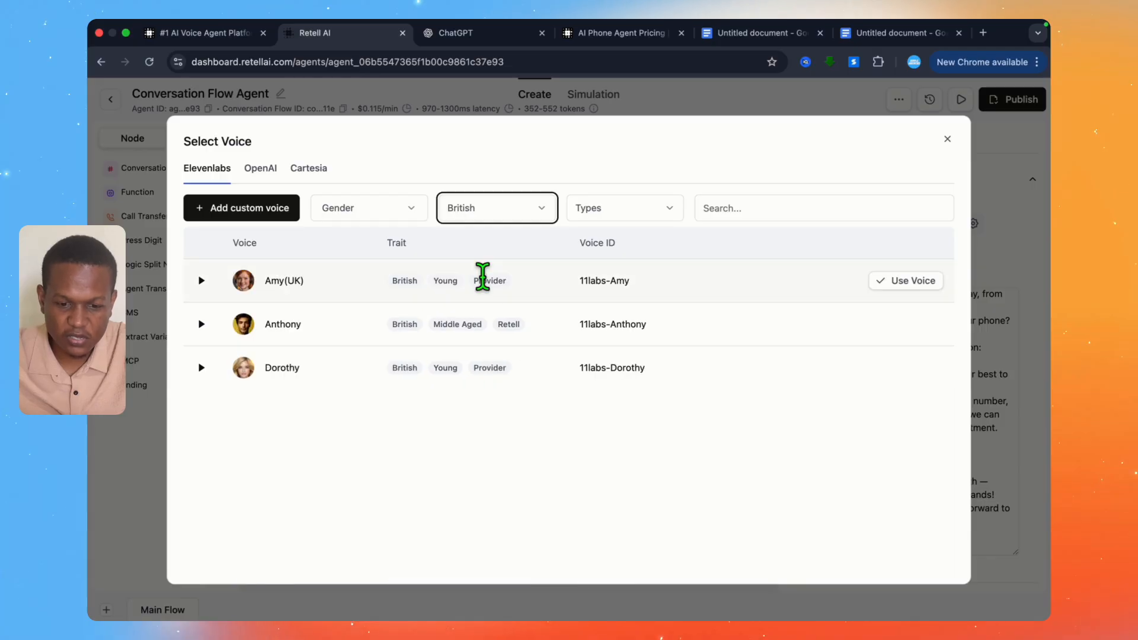
click(201, 281)
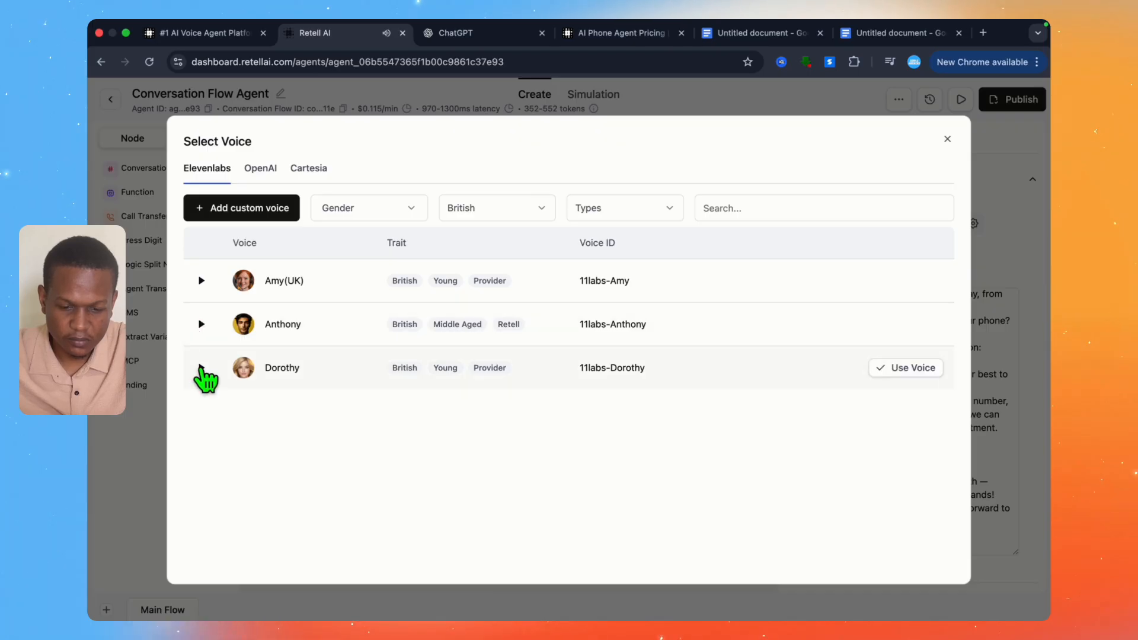
click(495, 218)
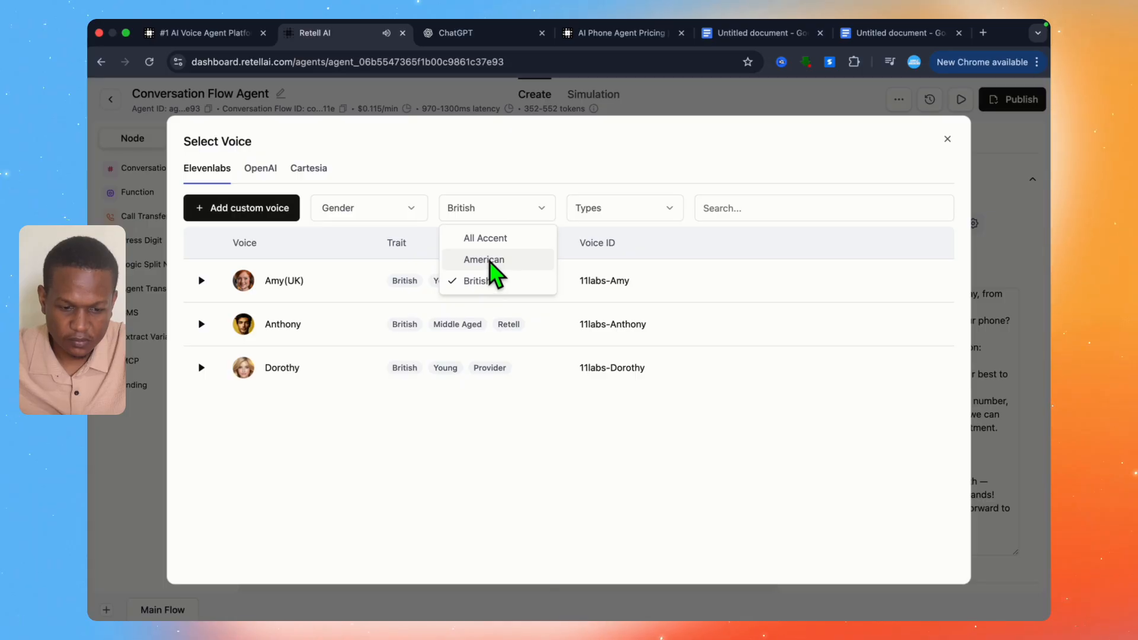
click(487, 261)
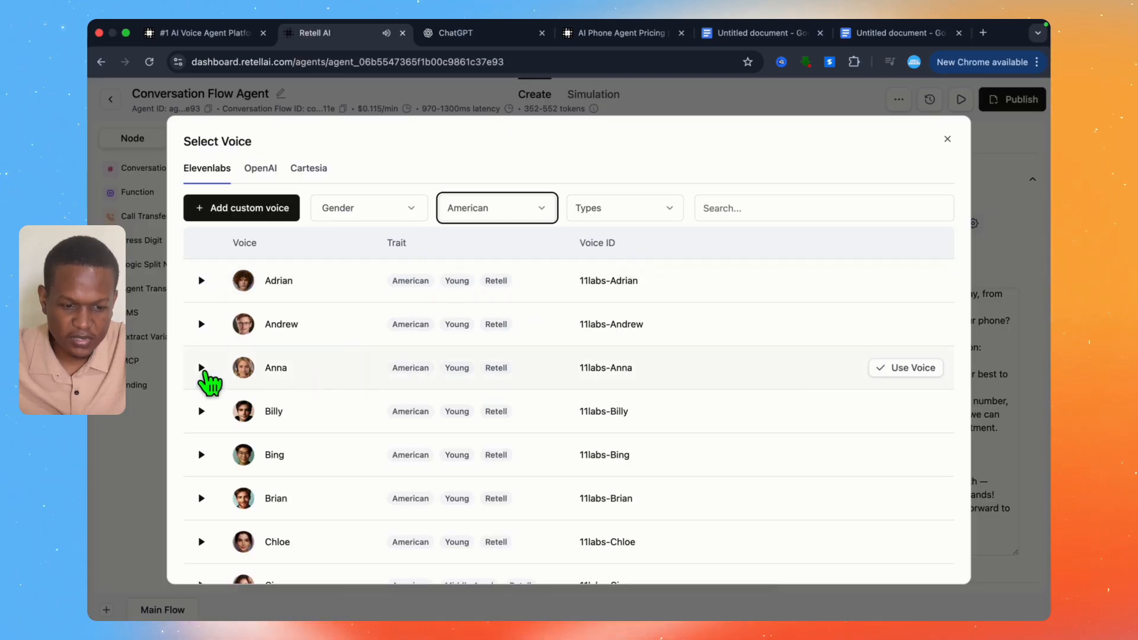
click(202, 369)
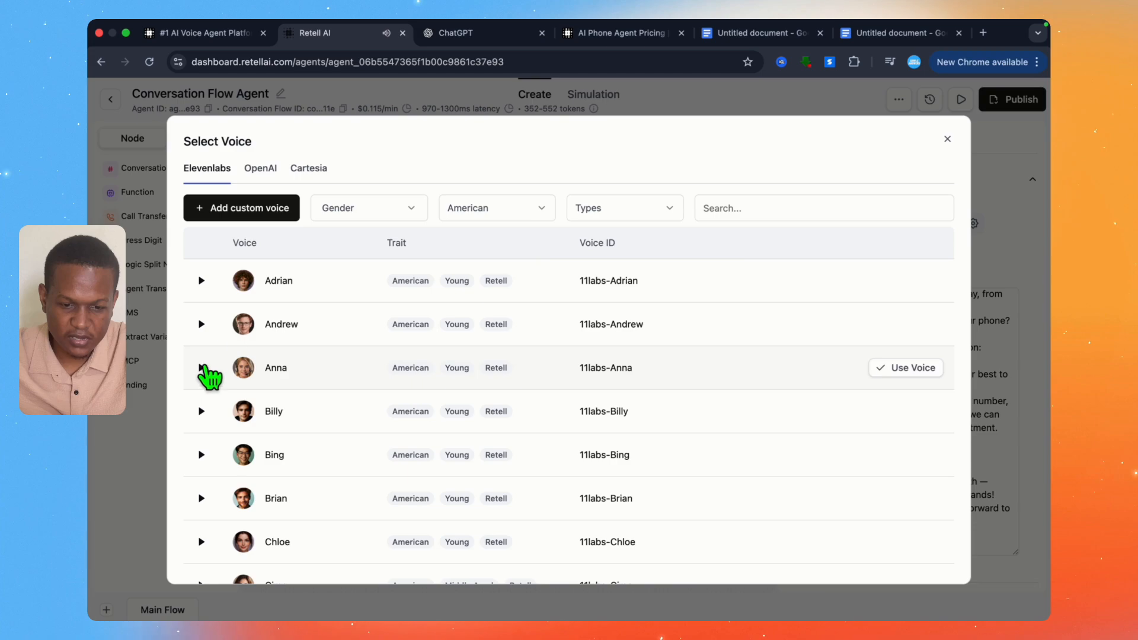
Step: Show voices of all accents, preview Chloe, and use Chloe as the agent's voice
click(513, 210)
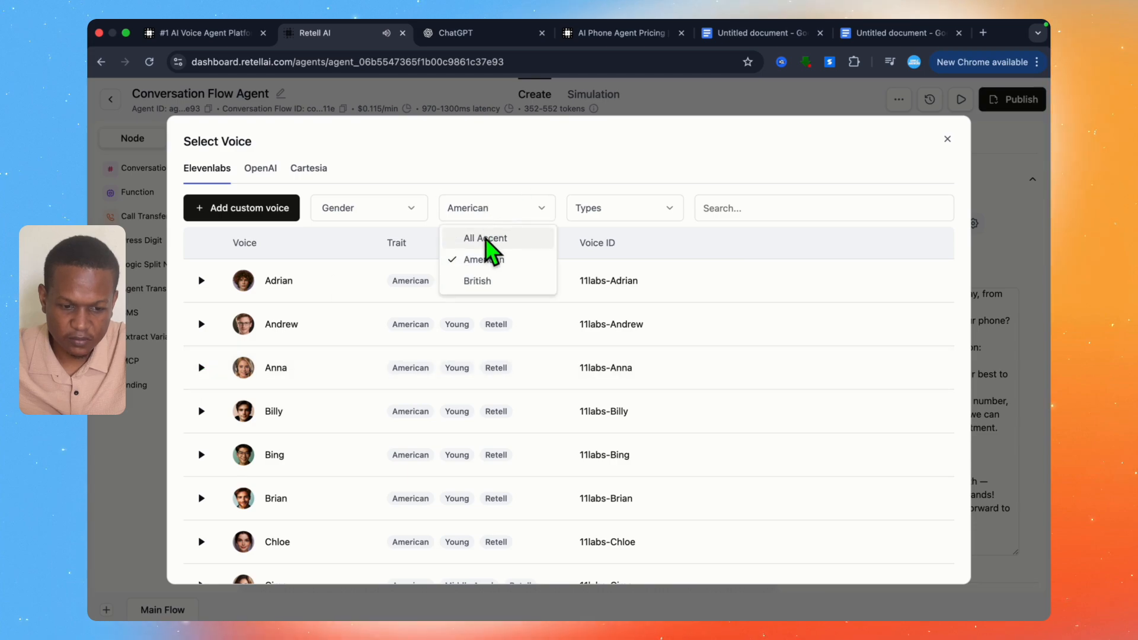
click(487, 237)
scroll(356, 353, down, 3)
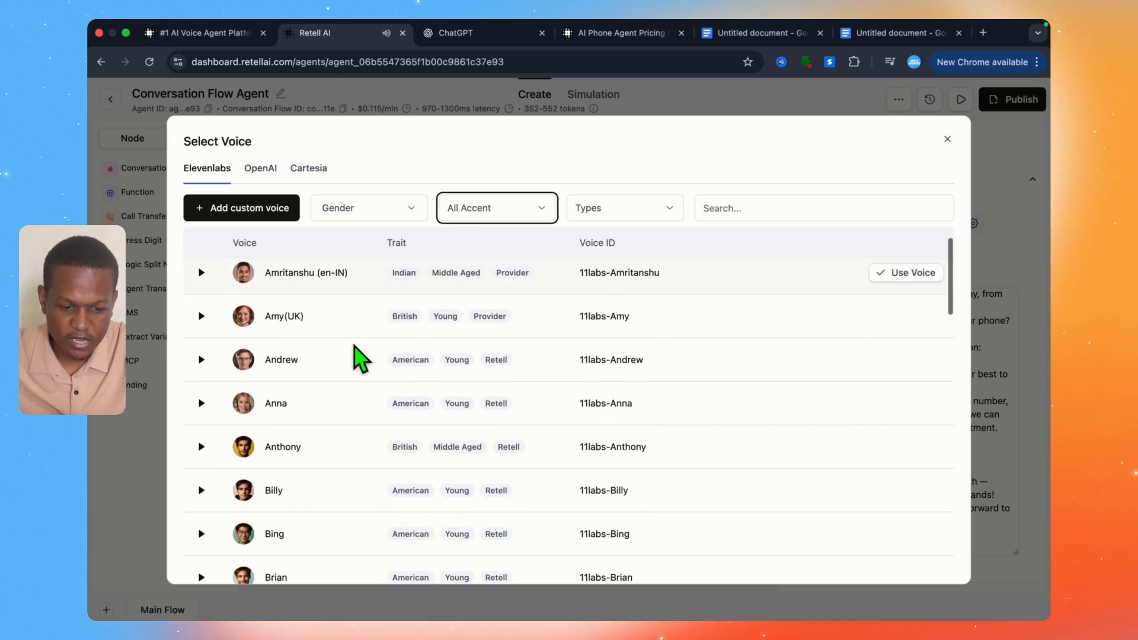
scroll(338, 385, down, 2)
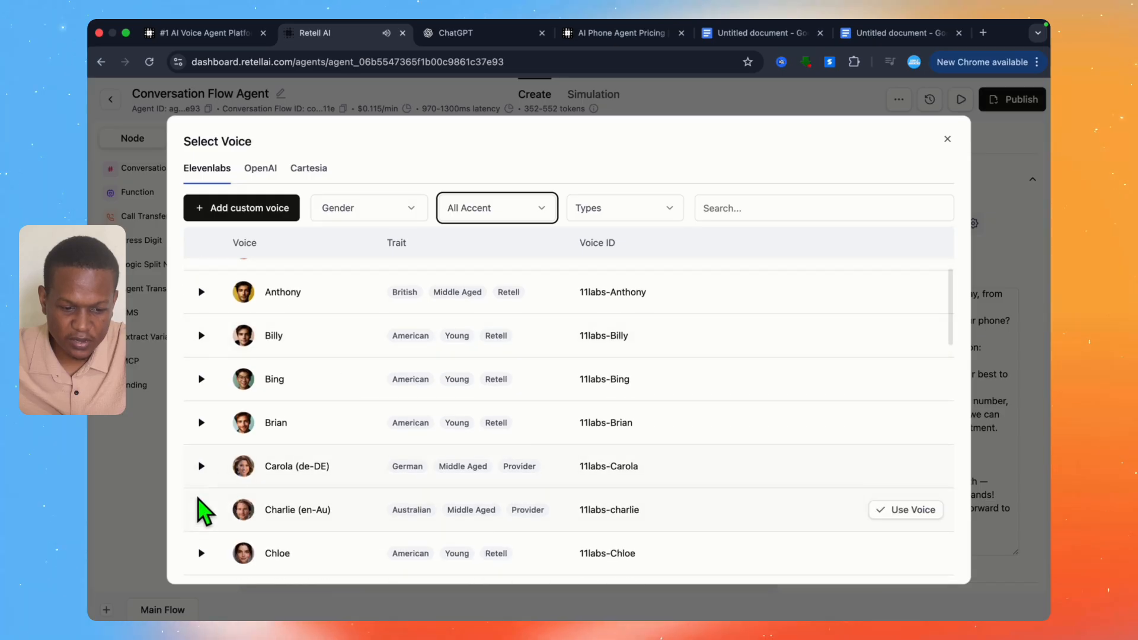
click(200, 557)
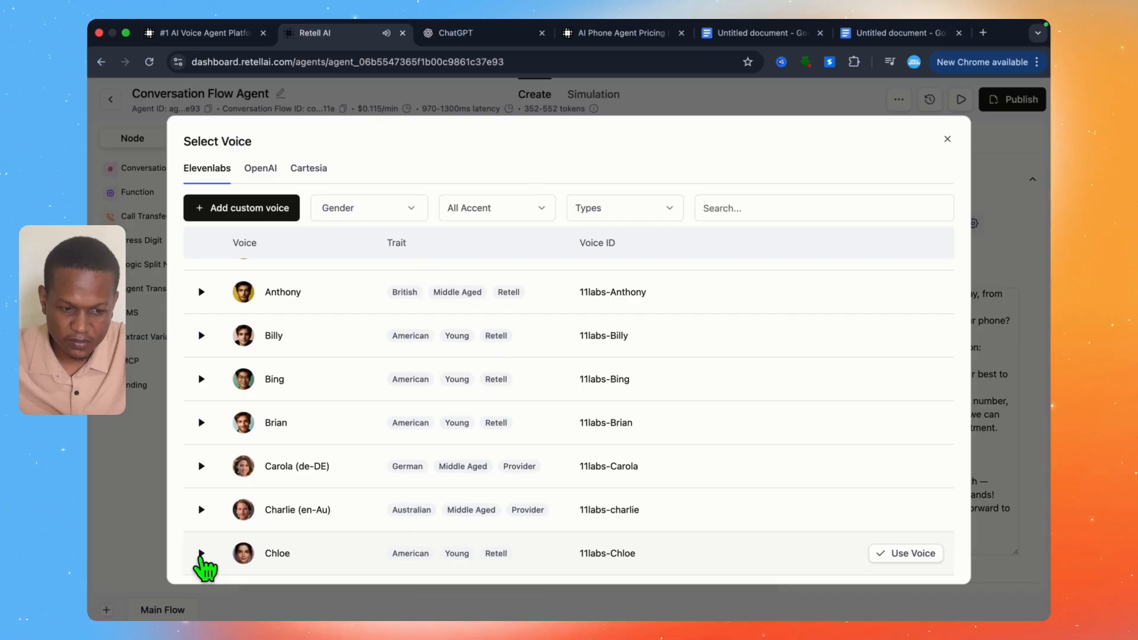
click(892, 555)
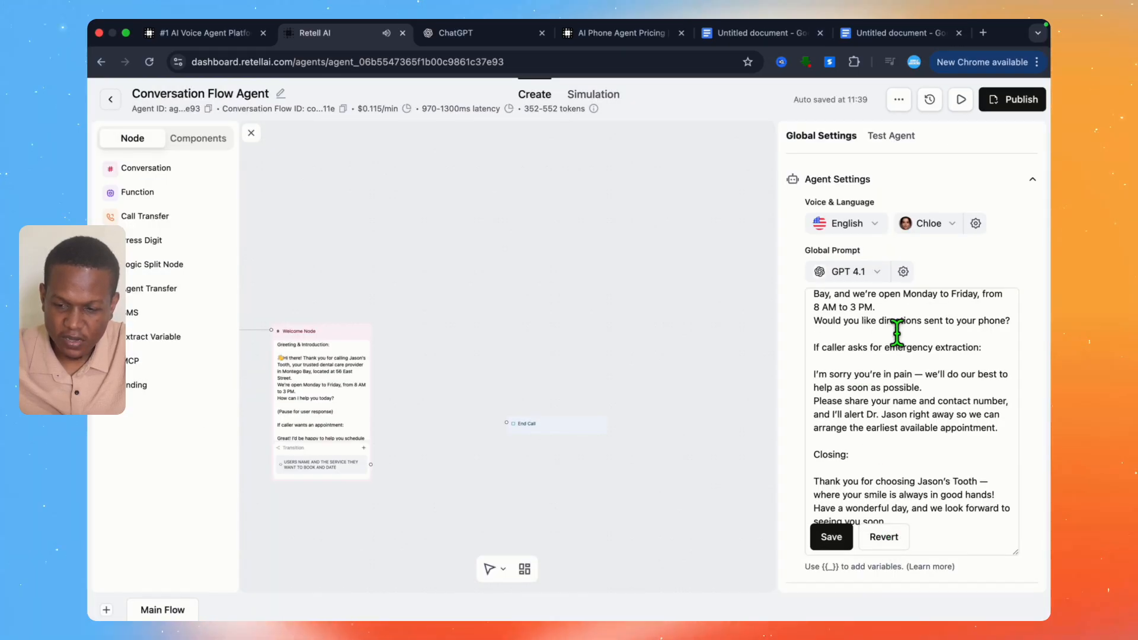
Step: Review the voice model, speed, temperature and volume settings for Chloe, and save the global prompt
click(976, 224)
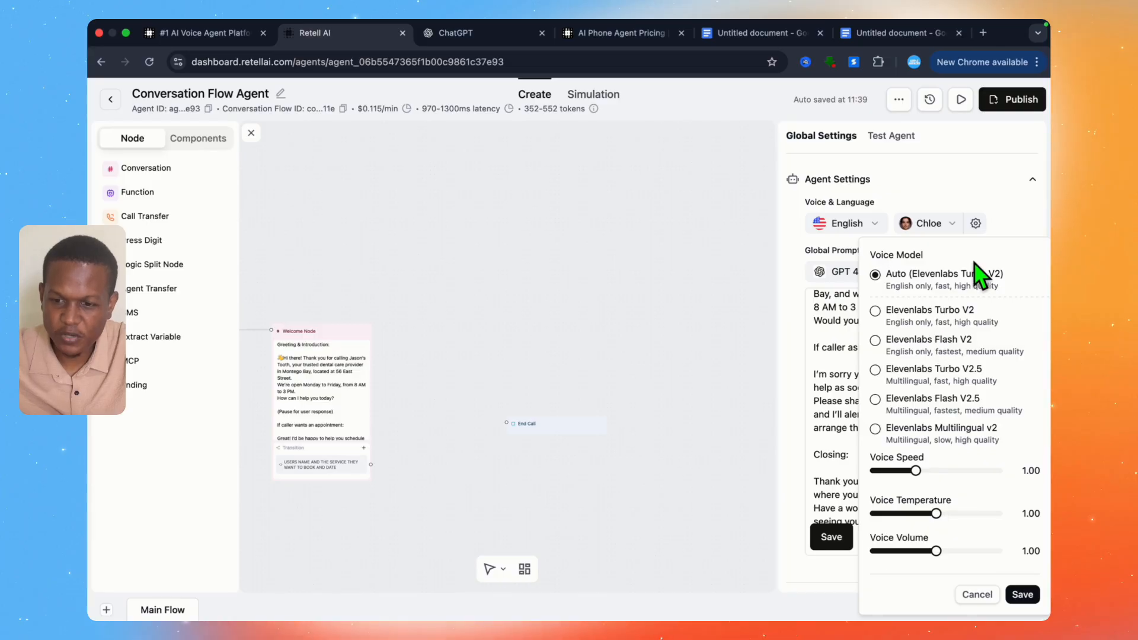
click(788, 273)
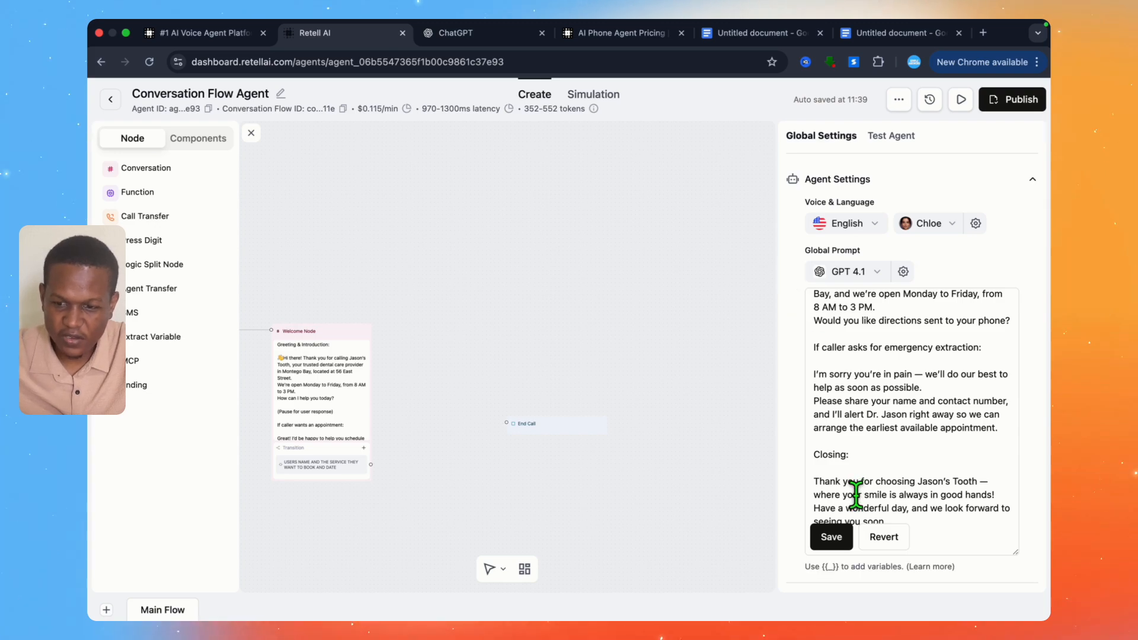
click(835, 541)
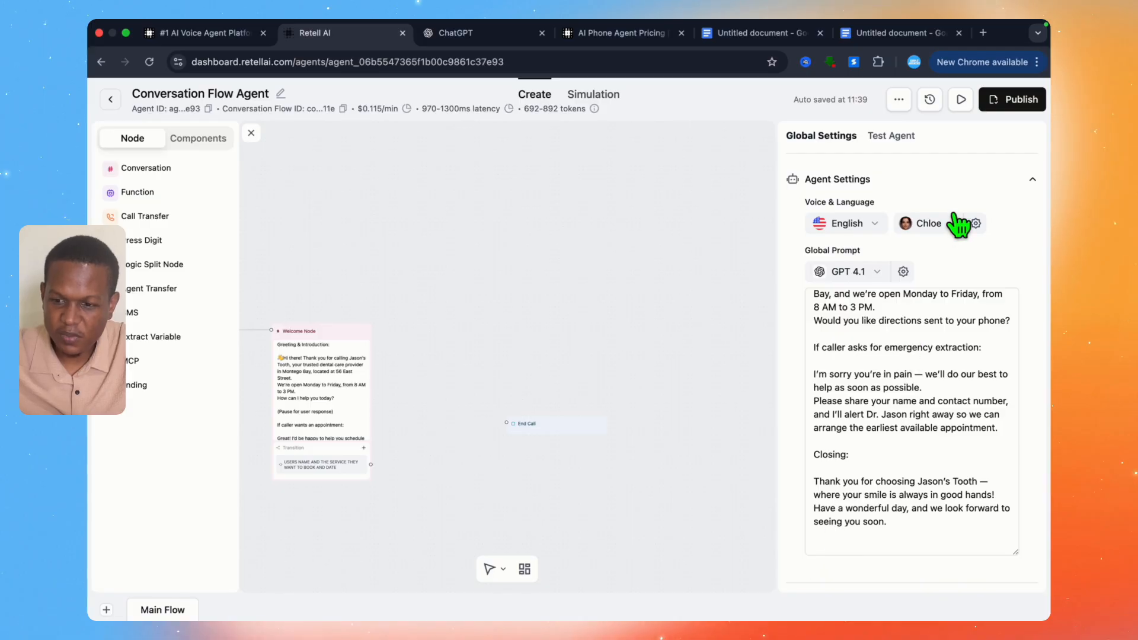
Step: Run an audio test call with the agent, booking a tooth extraction for Monday at 11 AM, and end the call
click(961, 99)
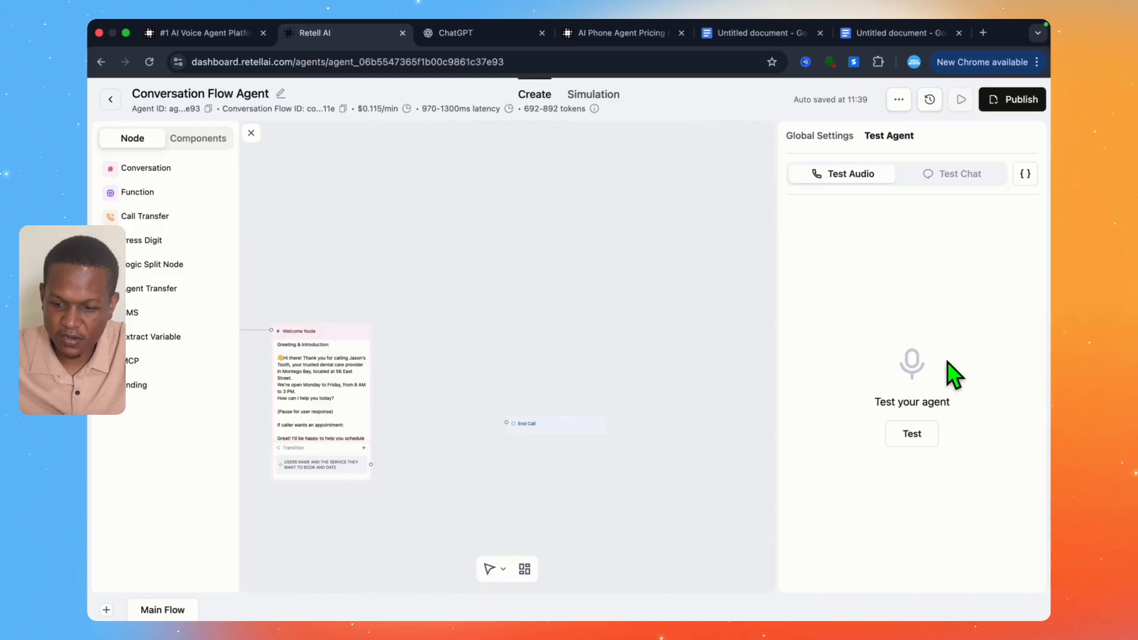
click(913, 436)
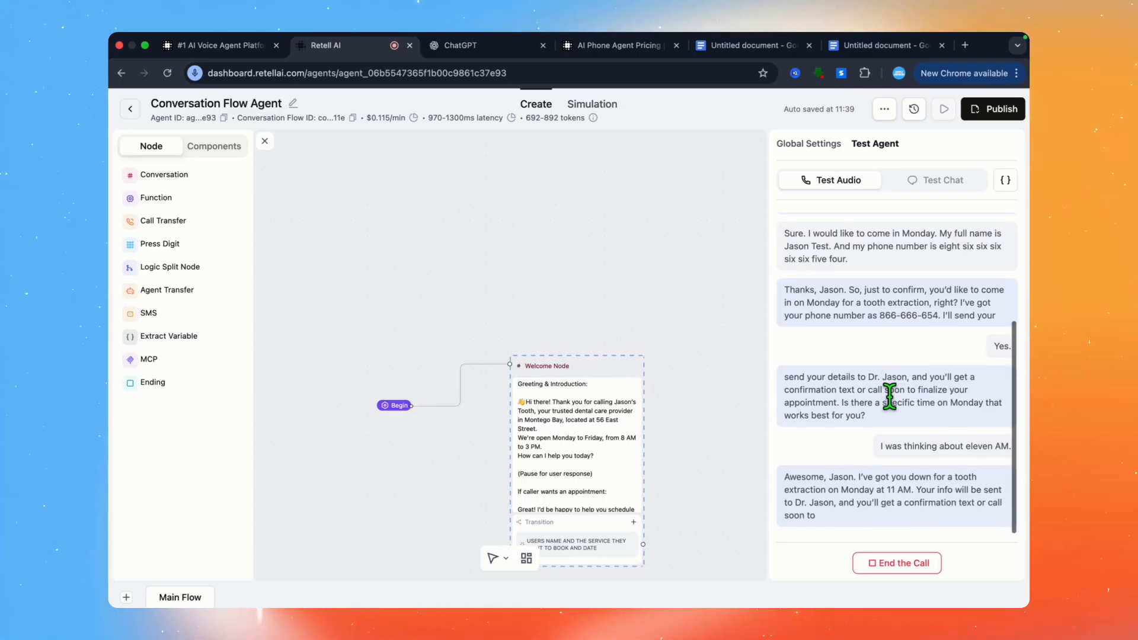
click(904, 571)
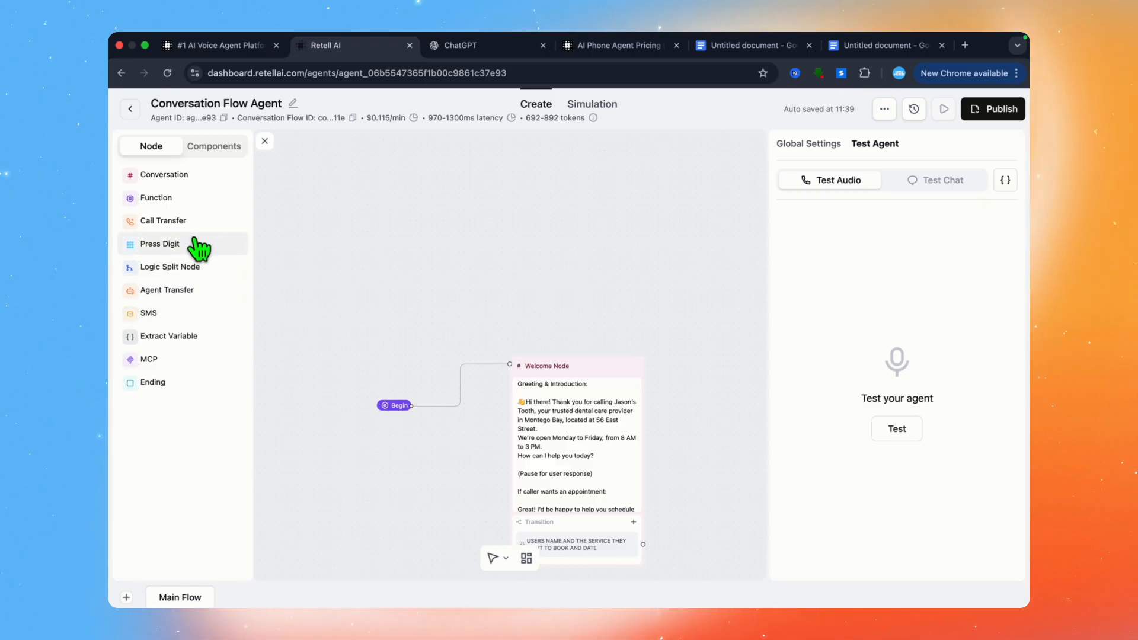
Step: Start adding a function node and review the settings a custom function requires
click(193, 210)
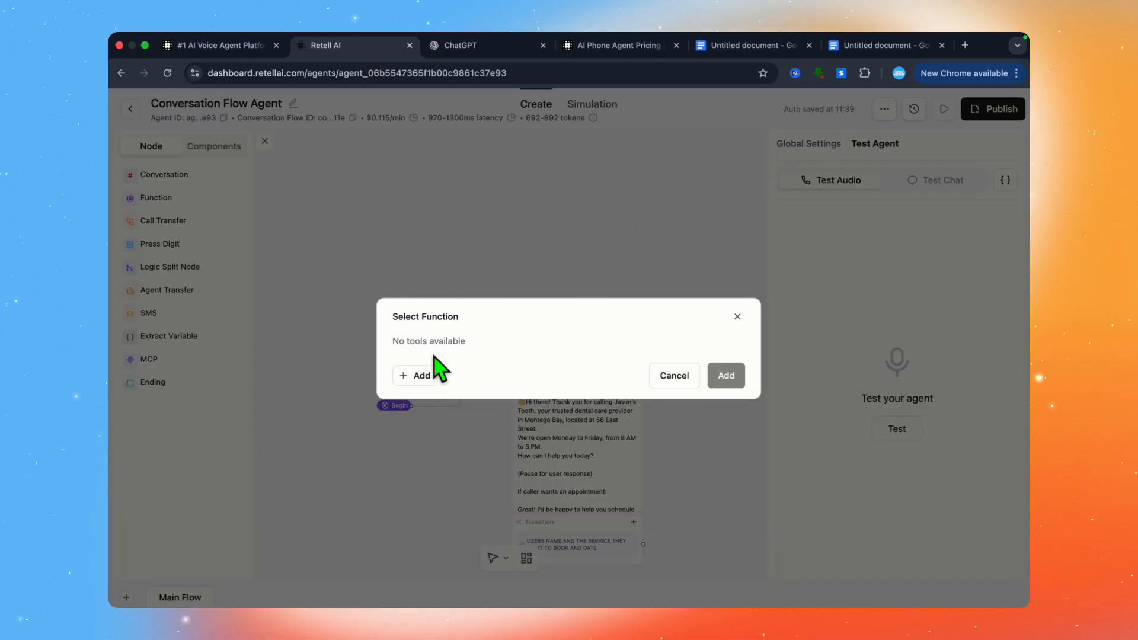
click(419, 374)
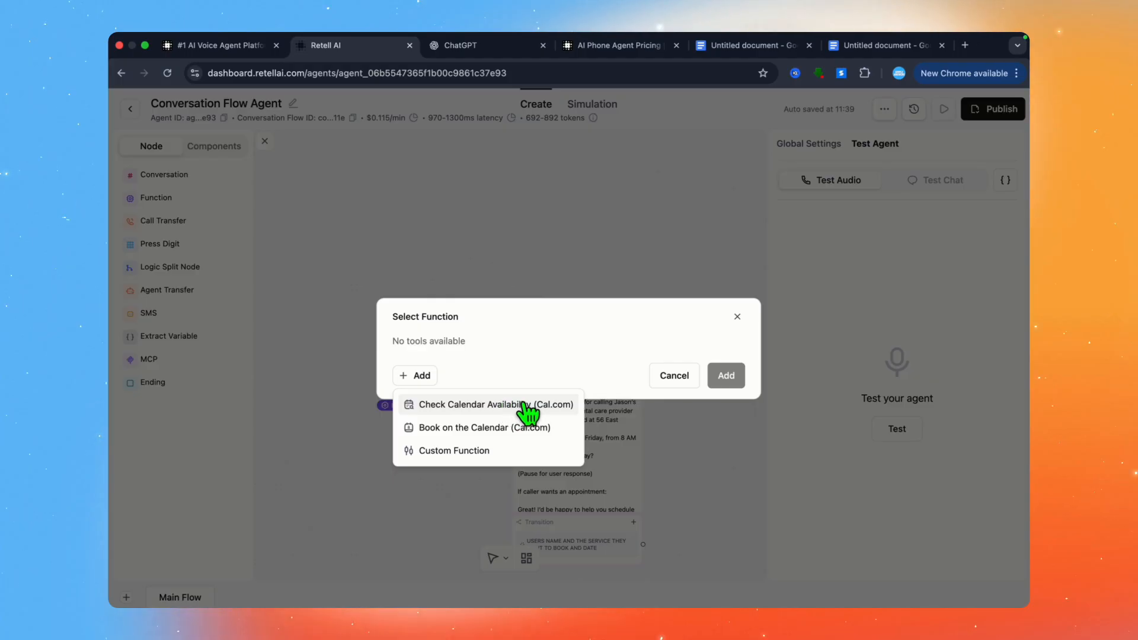
click(499, 451)
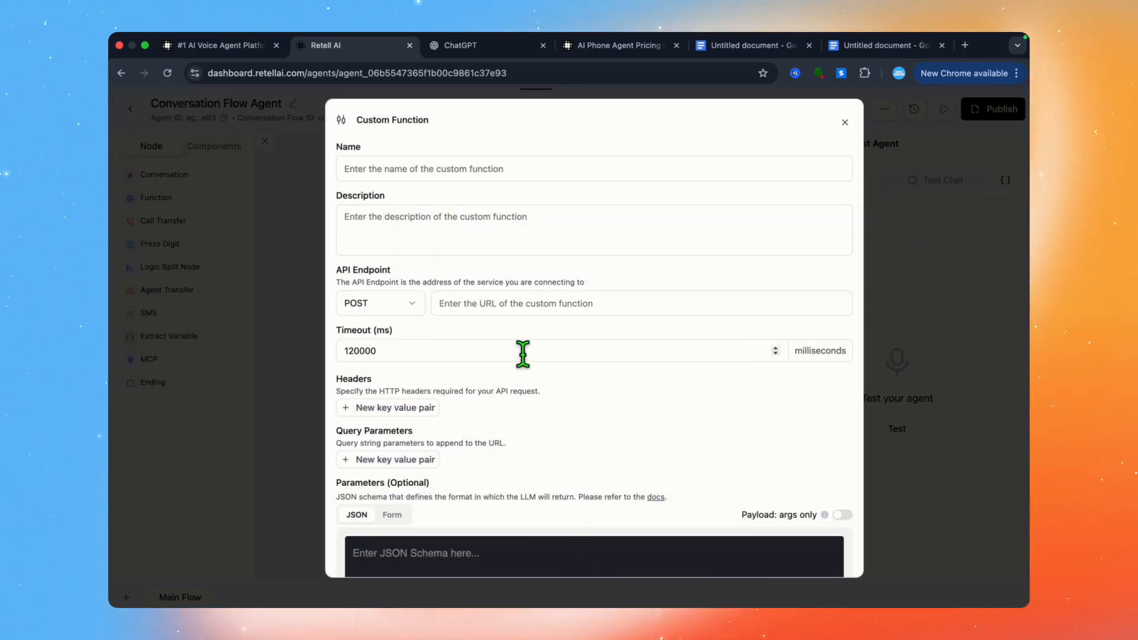
click(845, 122)
Step: Review the settings of the Book on the Calendar (Cal.com) function and leave the function selection without adding one
click(418, 383)
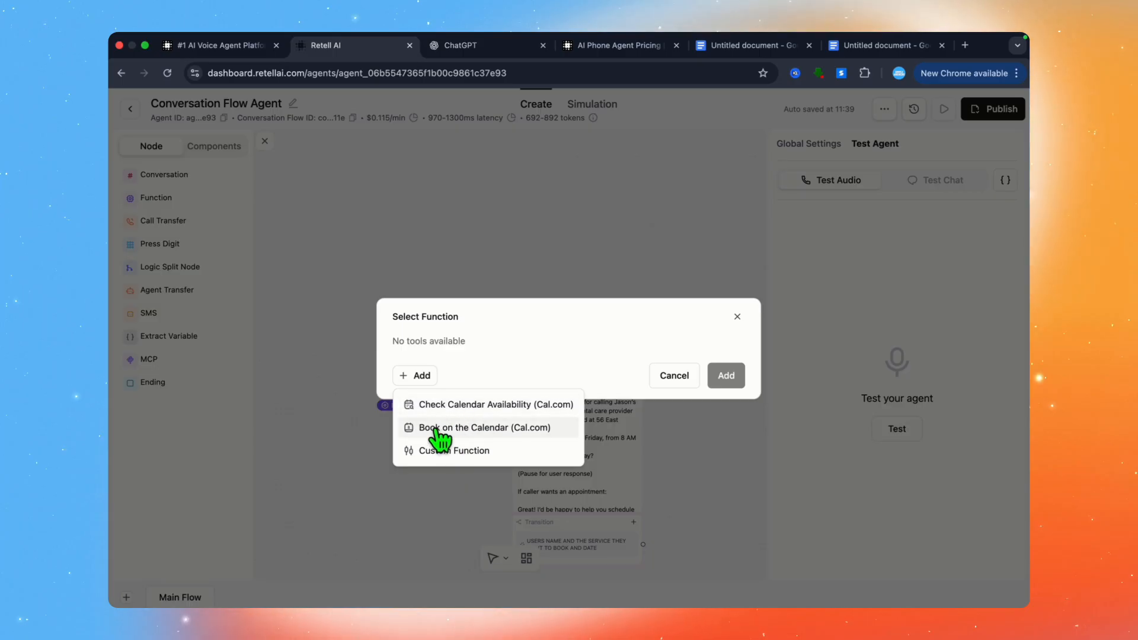
click(474, 428)
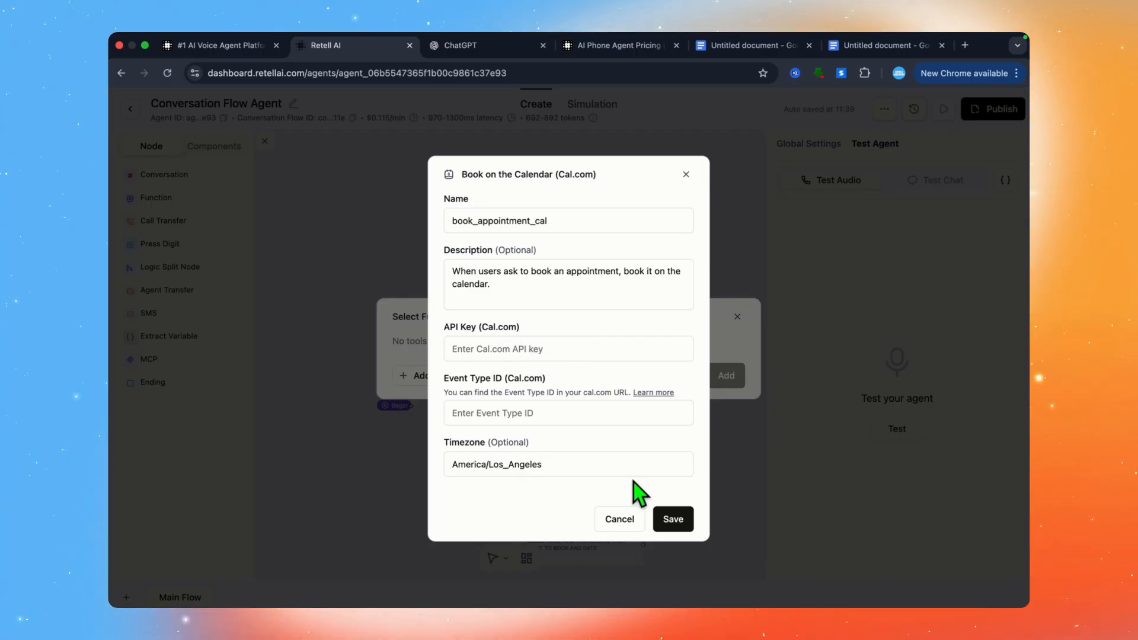
click(687, 175)
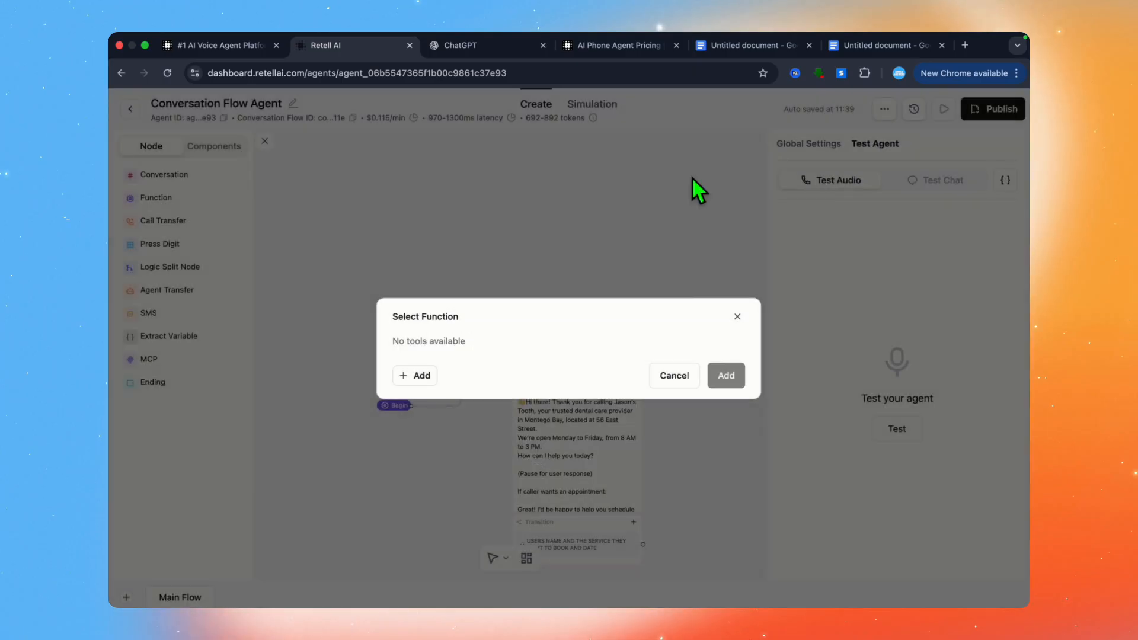
click(676, 378)
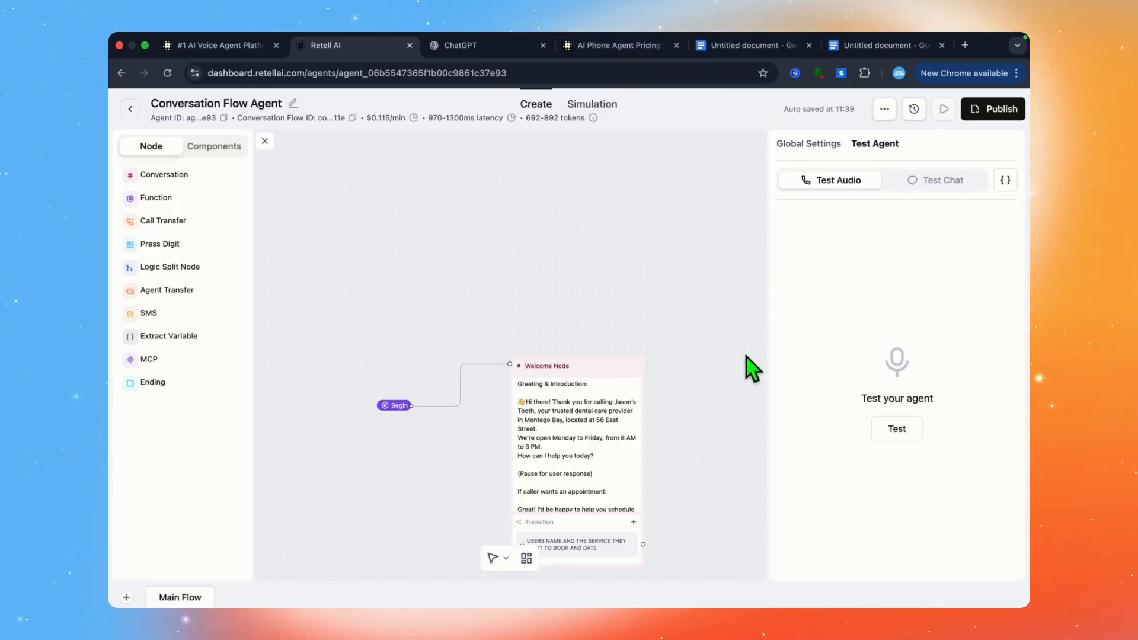
click(981, 117)
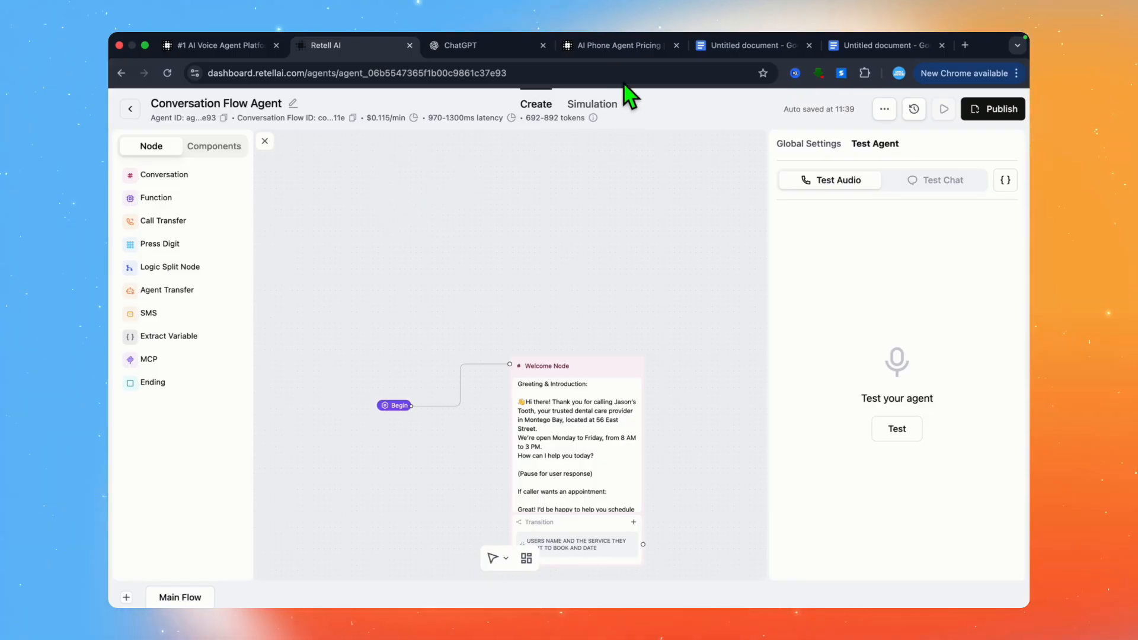
Step: Compare the details of the Pay as you go and Enterprise plans on Retell AI's pricing page
click(611, 51)
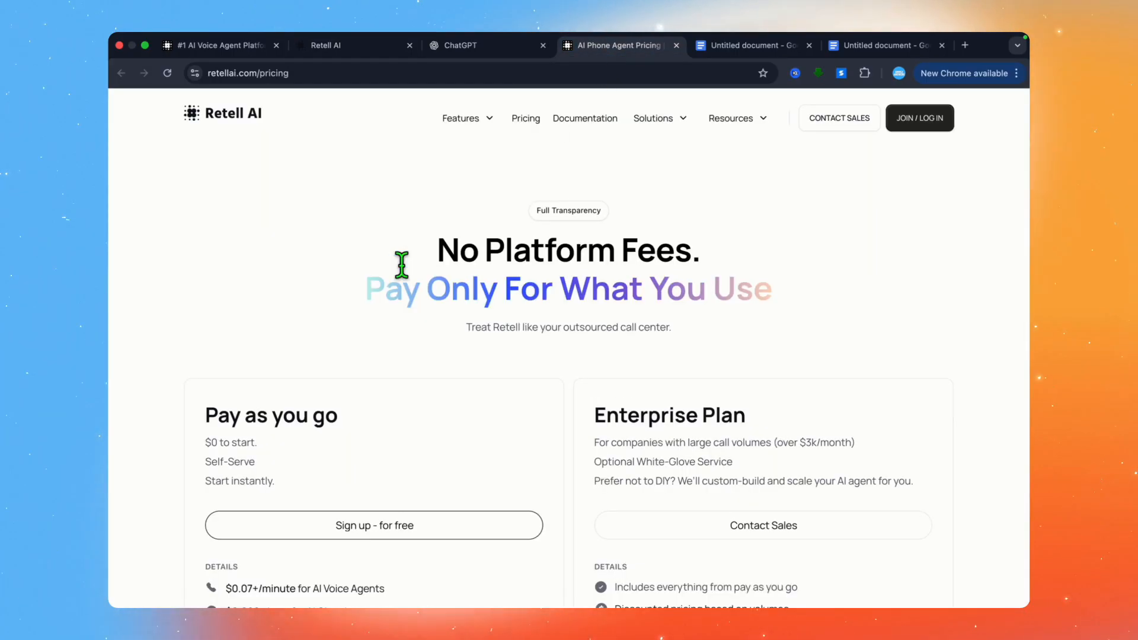
scroll(401, 264, down, 4)
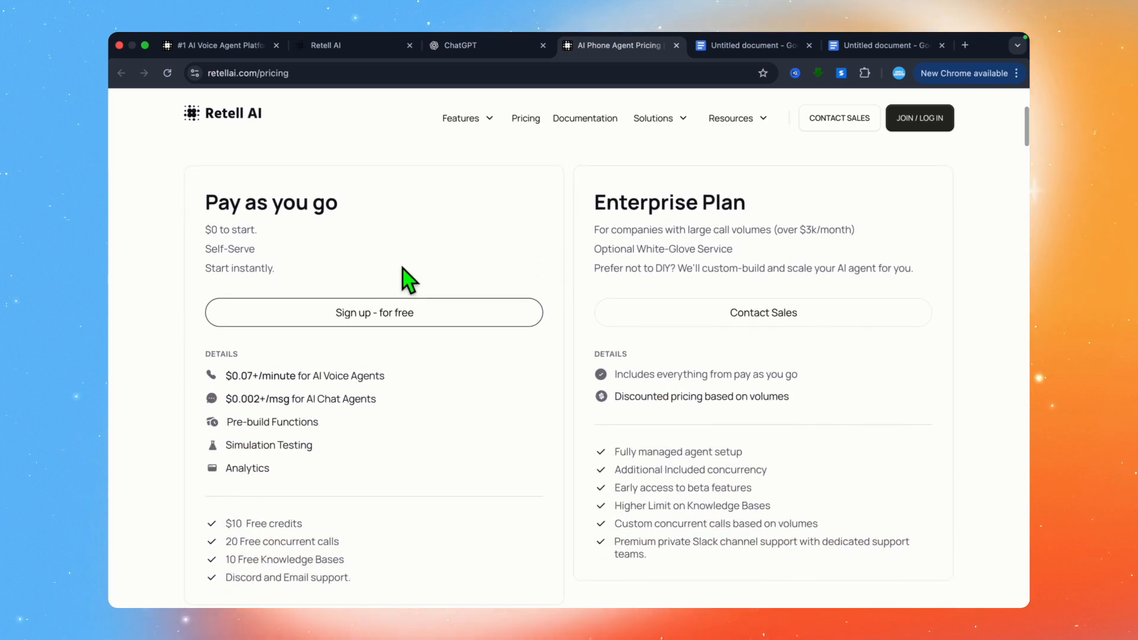
scroll(409, 279, down, 1)
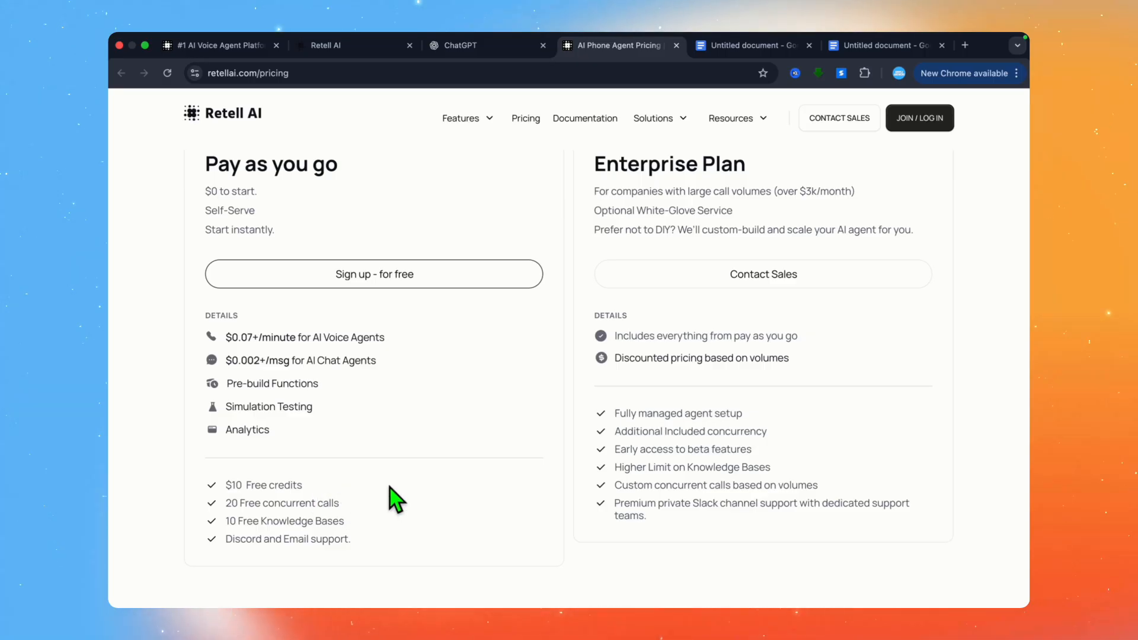
scroll(396, 500, up, 4)
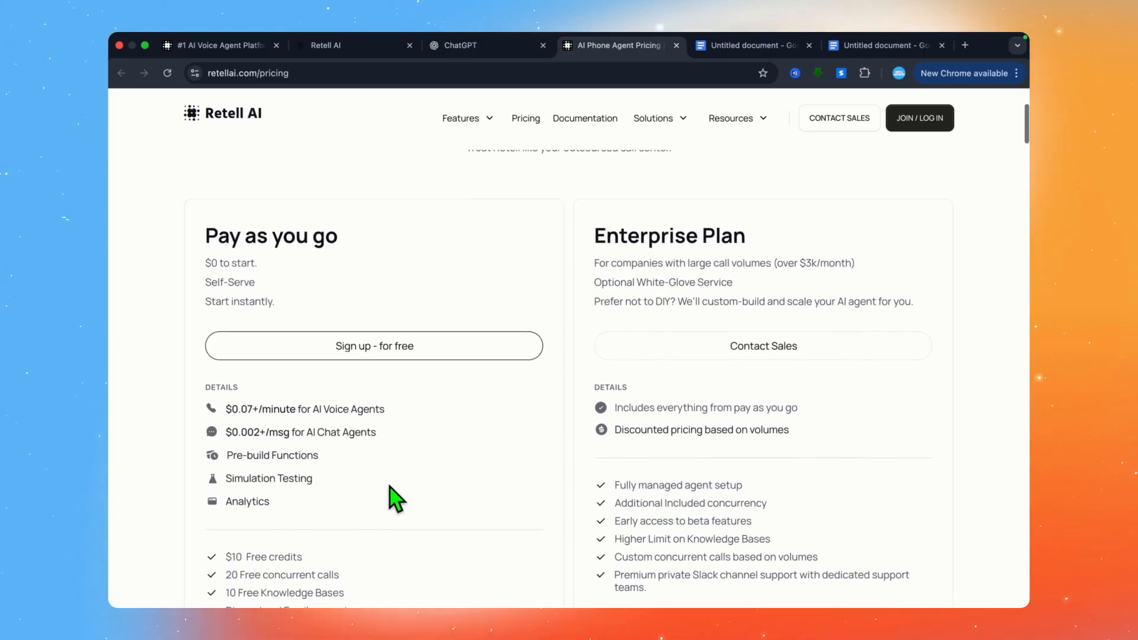
scroll(396, 499, up, 2)
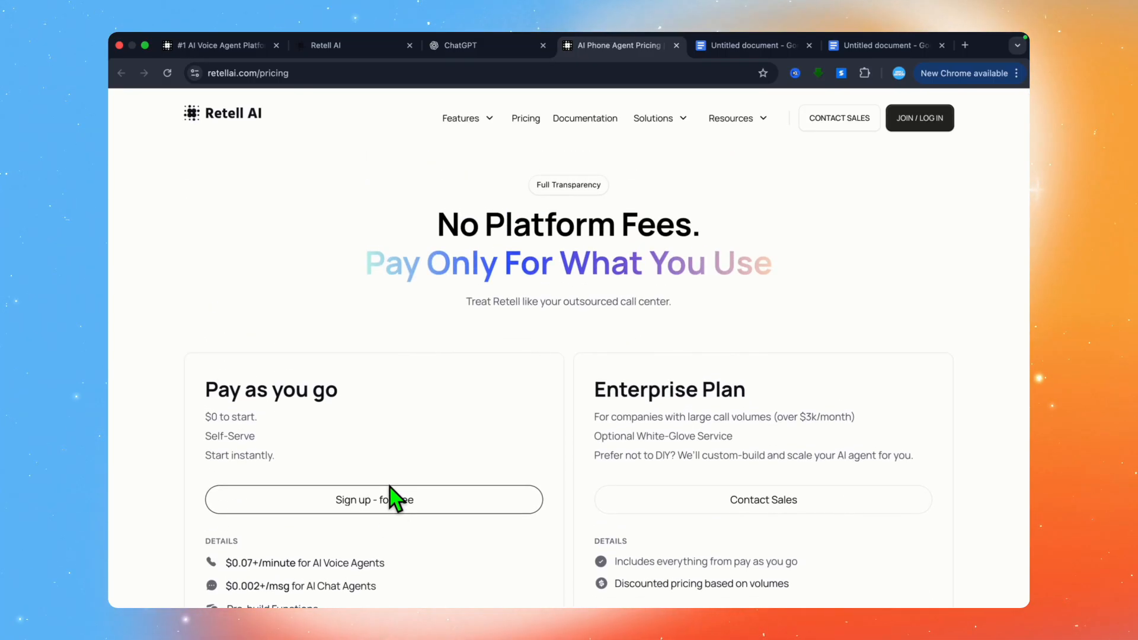
Step: Examine the pricing calculator's call minutes, LLM agent, voice engine and telephony options
scroll(611, 424, down, 15)
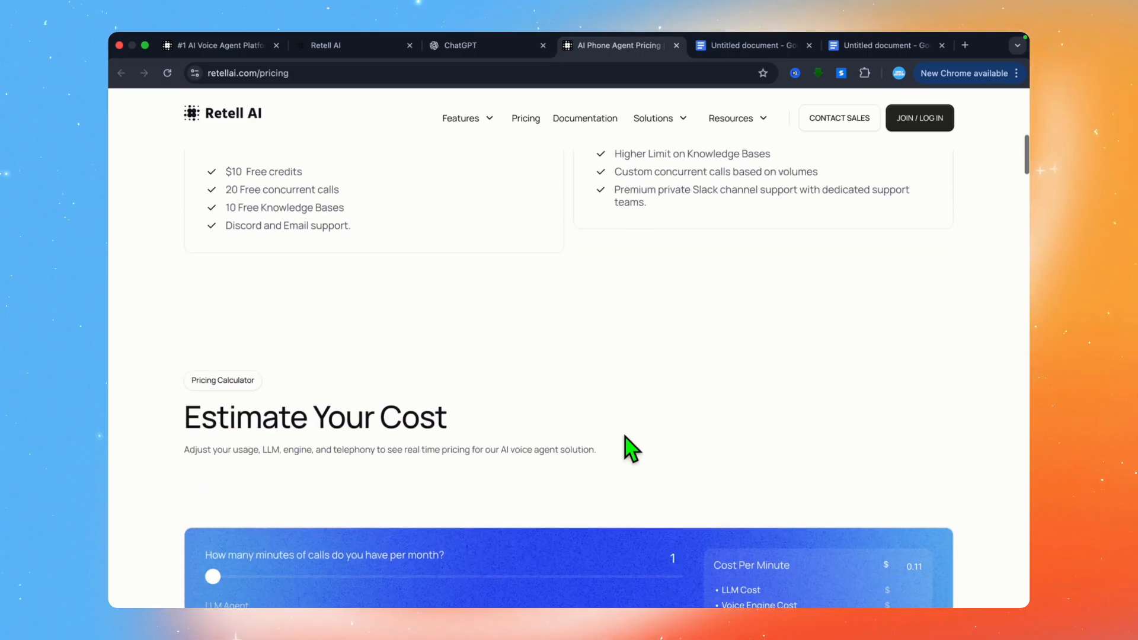
scroll(625, 436, down, 5)
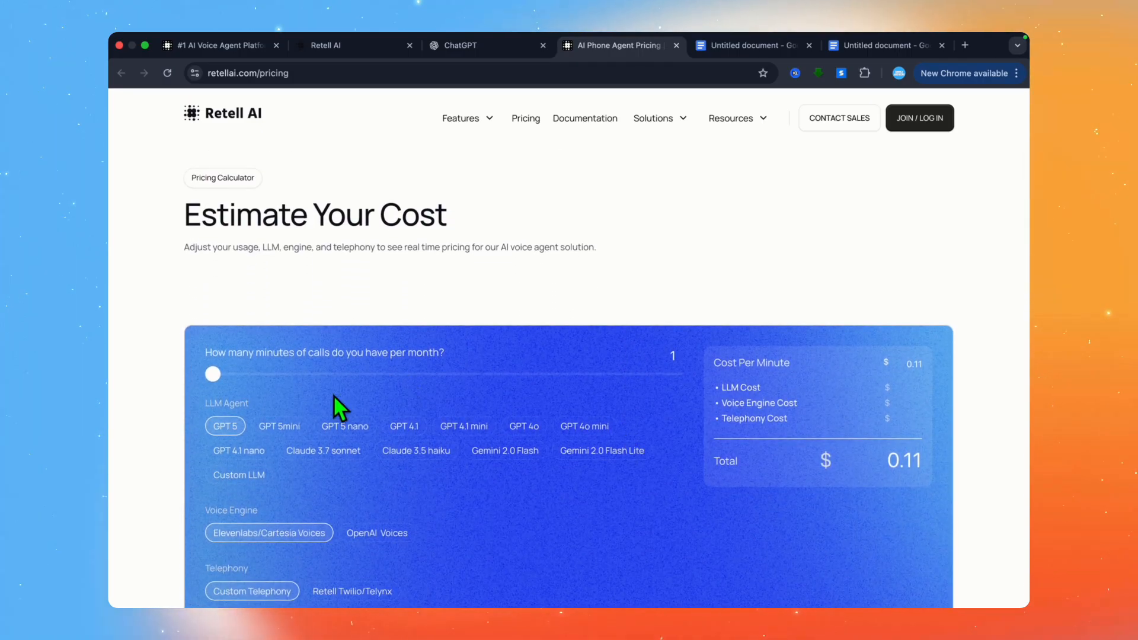
scroll(335, 396, down, 4)
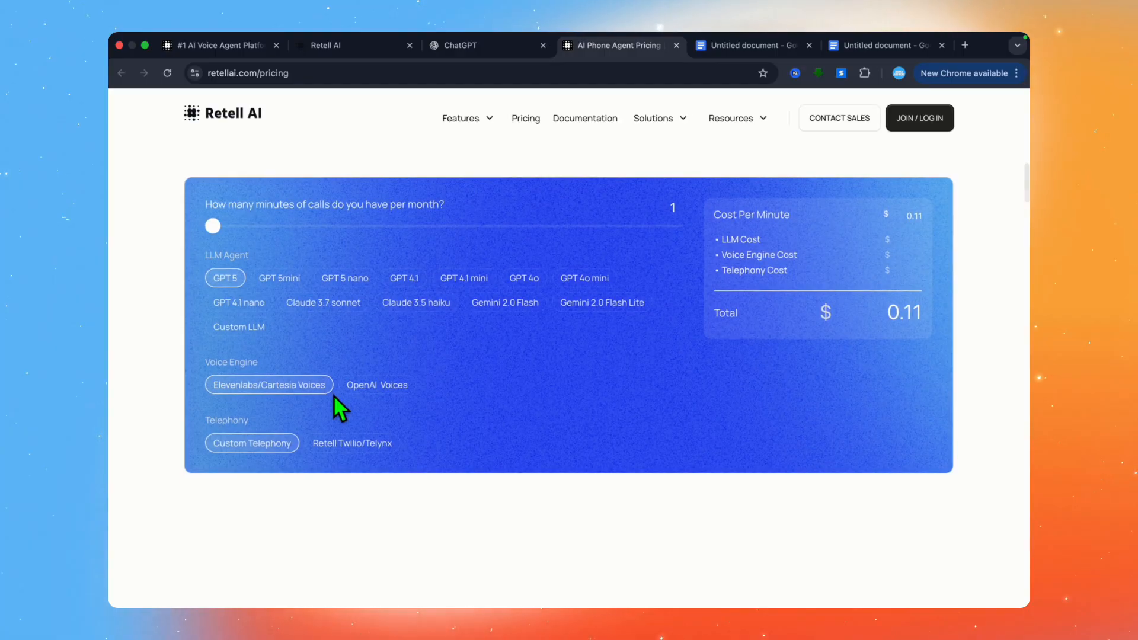